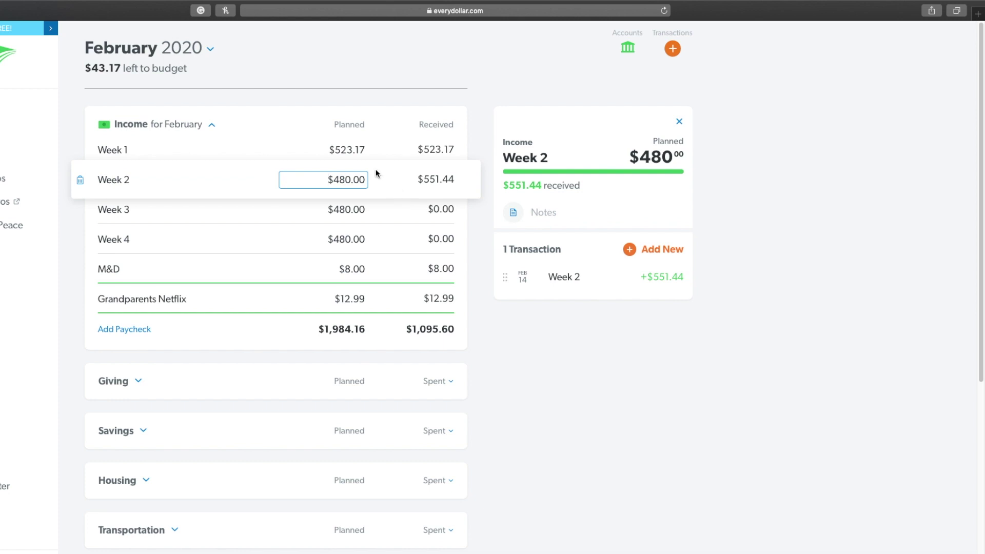
- Set the planned amount of the Week 2 paycheck to $551.44
key(Return)
click(363, 181)
key(BackSpace)
key(BackSpace)
key(BackSpace)
key(BackSpace)
text(551.44)
key(Tab)
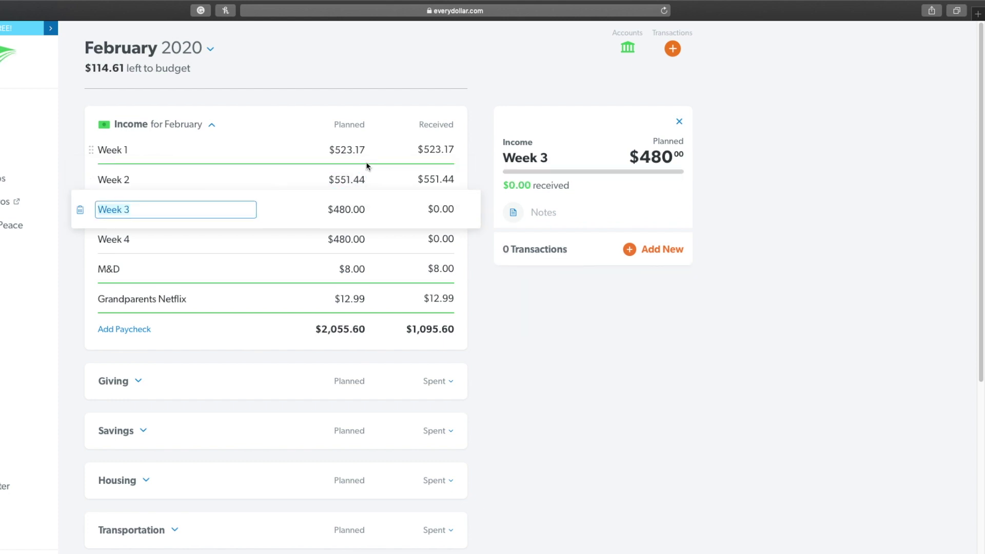
- Review the M&D and Grandparents Netflix income entries and collapse the Income group
click(328, 270)
click(330, 296)
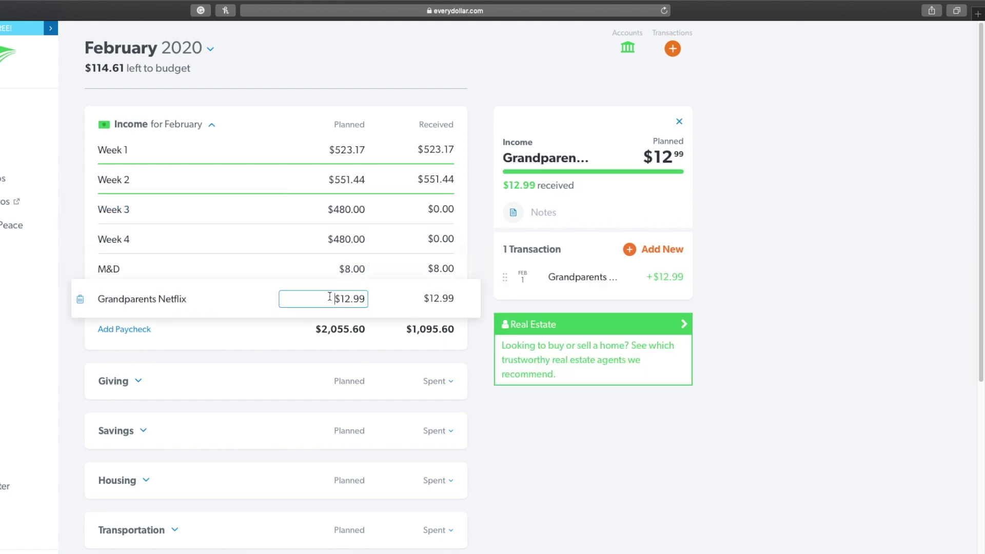
click(211, 125)
- Expand the Giving group, review Gifts, Church, Grandparents Netflix and Other, and collapse the group
click(141, 177)
click(268, 211)
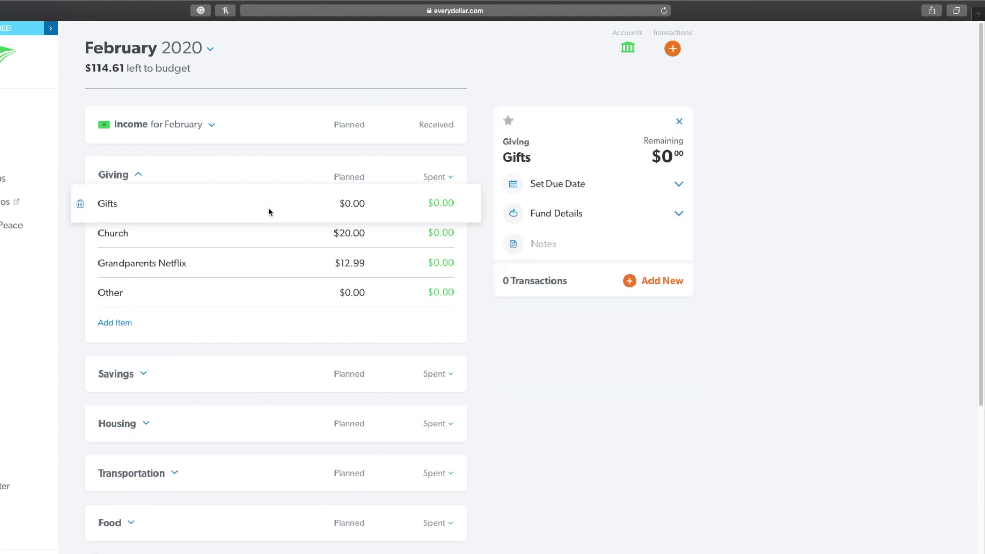
click(272, 236)
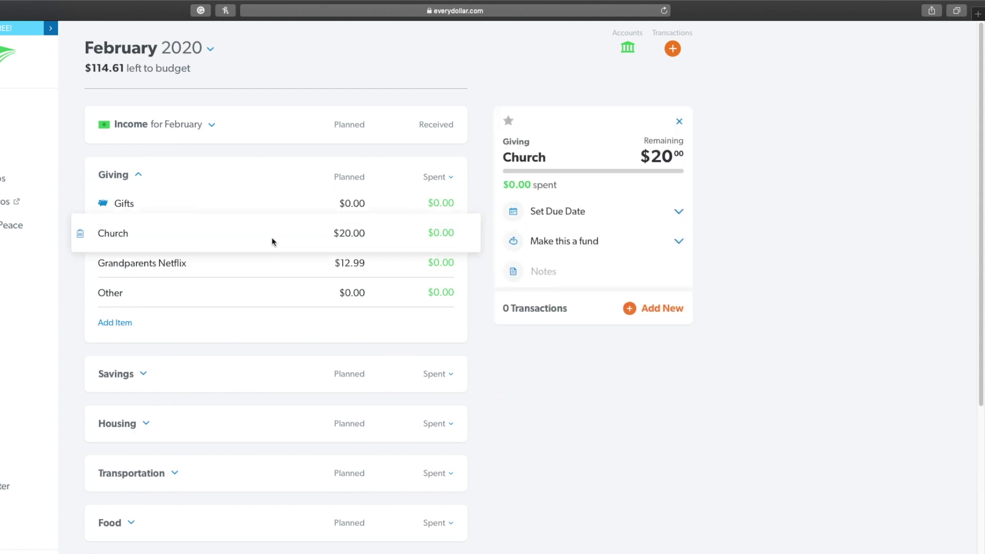
click(261, 273)
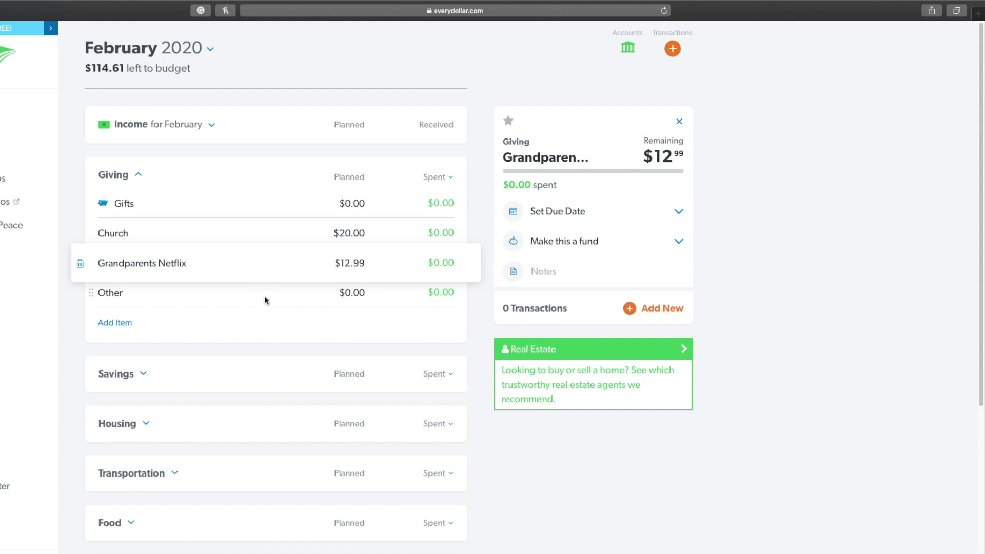
click(266, 300)
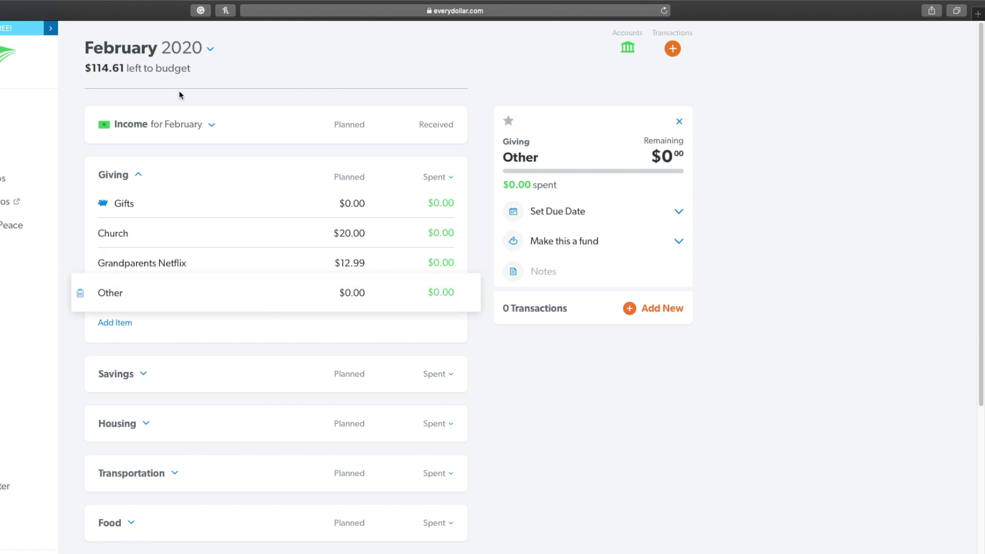
click(138, 177)
- Expand the Savings group, review the Emergency Fund and Wedding funds, and collapse the group
click(142, 225)
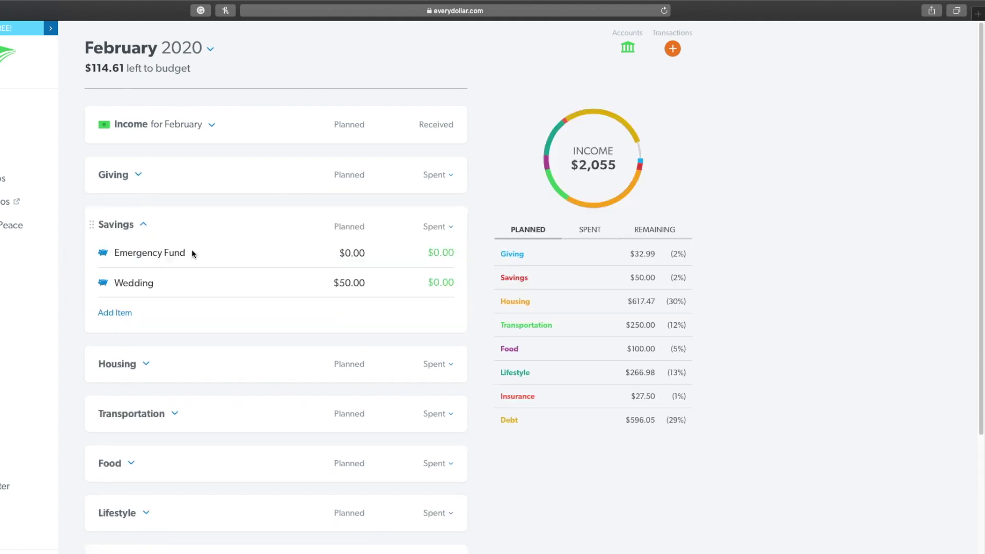
click(240, 254)
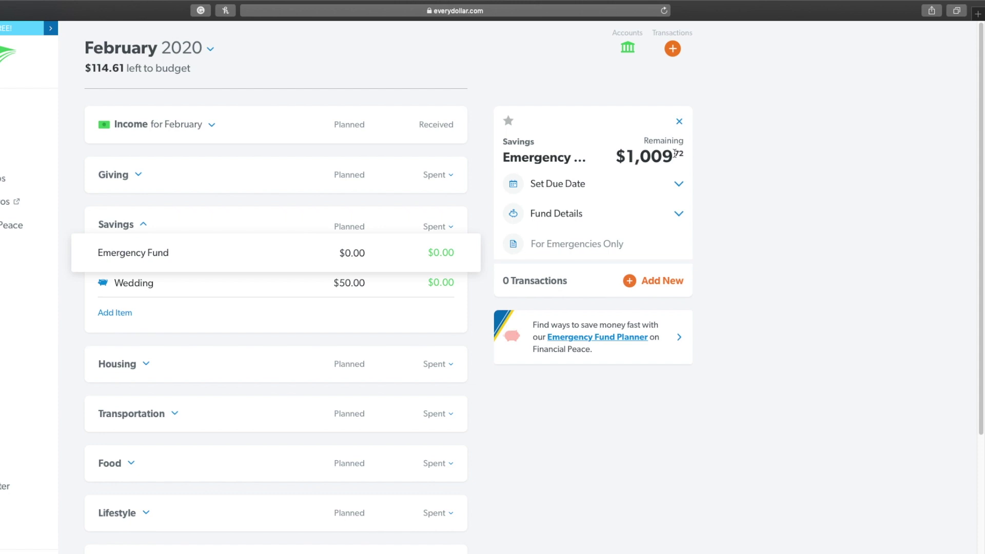
click(275, 286)
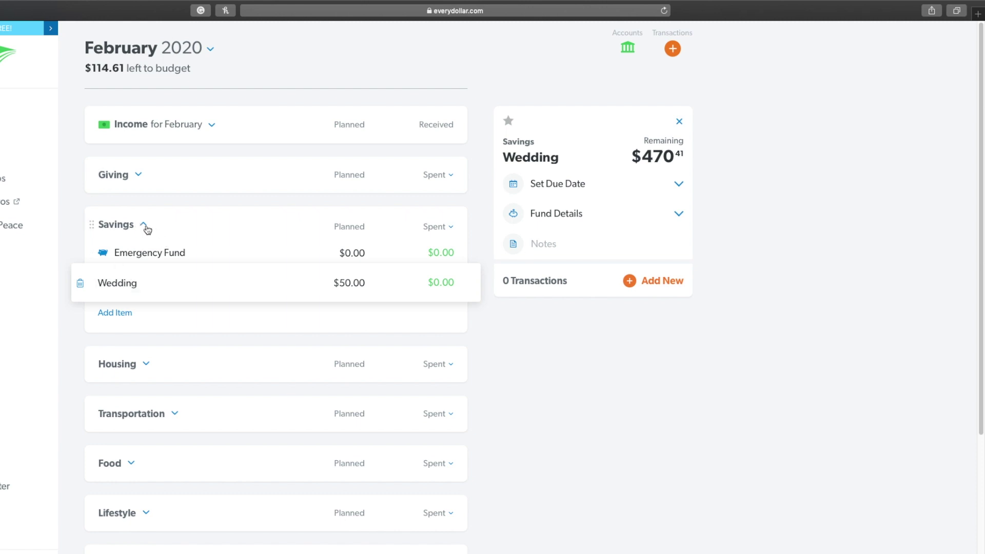
click(145, 226)
- Expand the Housing group and review the Rent, Water, Natural Gas, Electricity and Internet items
click(145, 273)
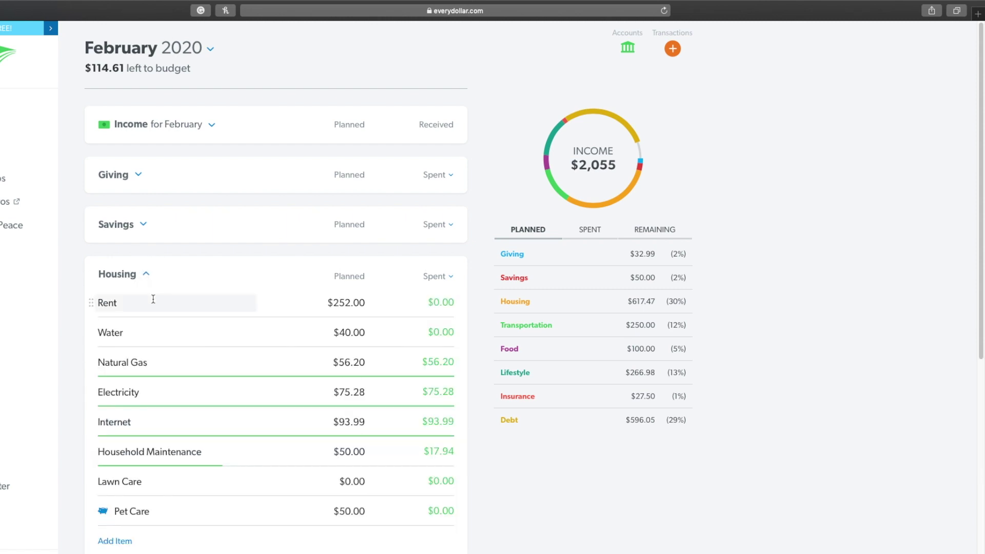
click(167, 301)
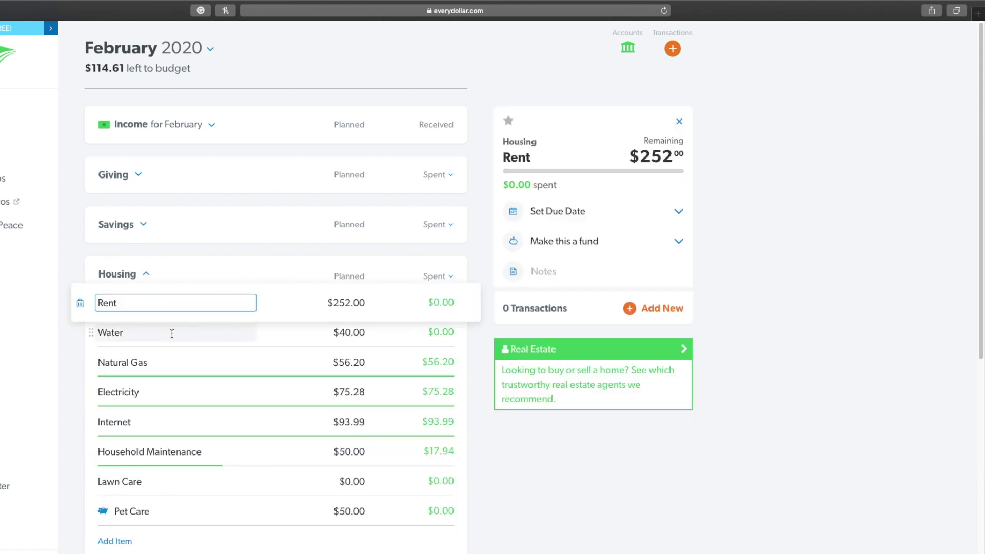
click(172, 333)
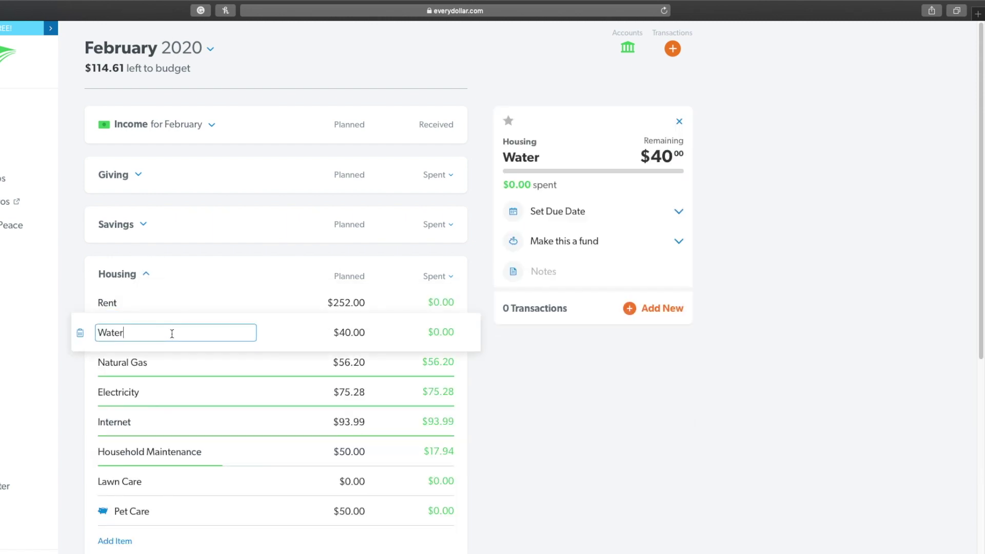
click(181, 360)
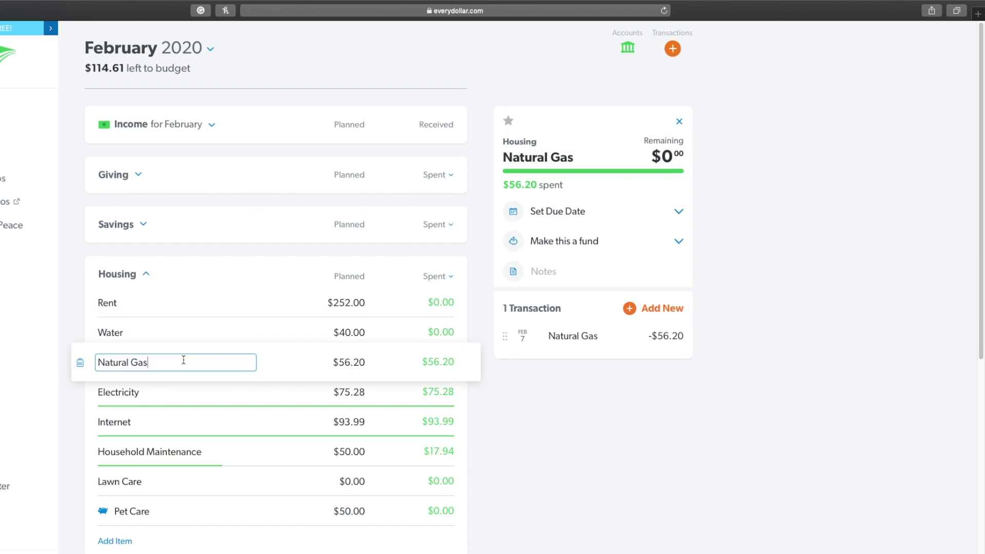
click(228, 391)
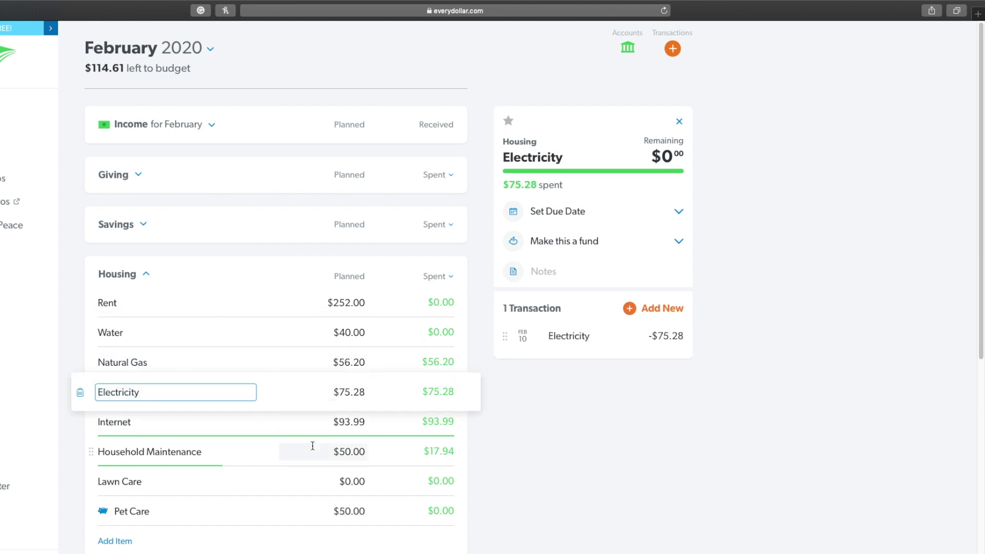
click(220, 422)
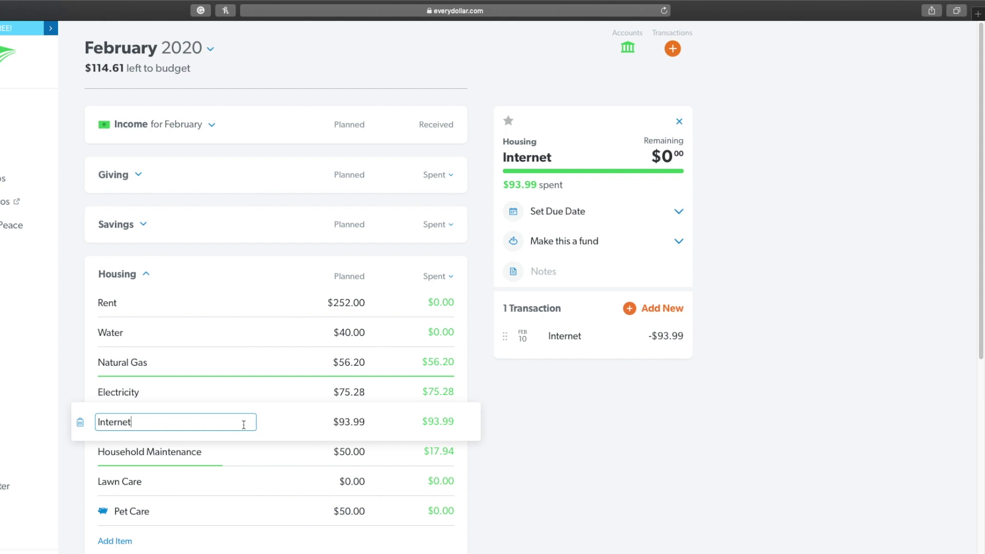
- Review the Household Maintenance item and its Business Boutique expense, closing the expense without changes
click(235, 454)
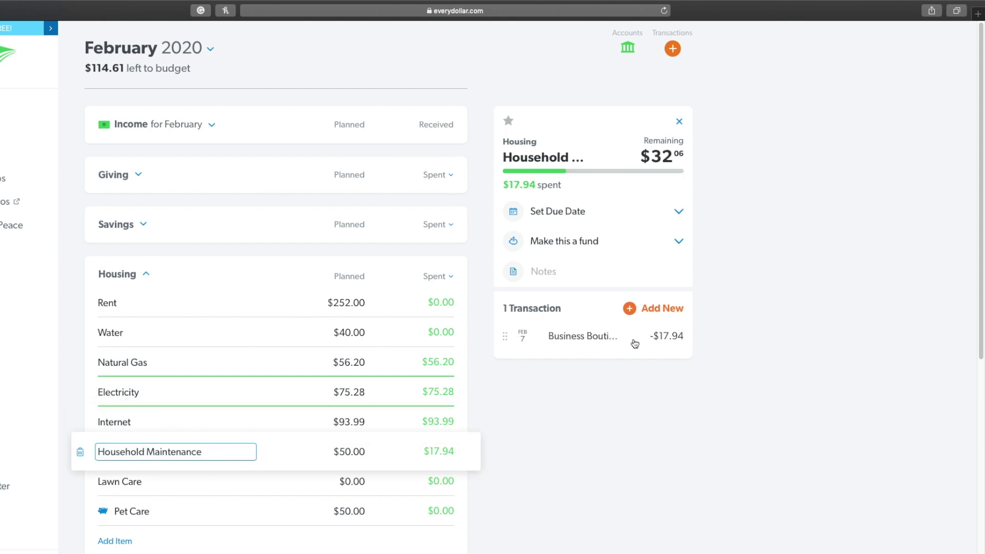
click(608, 342)
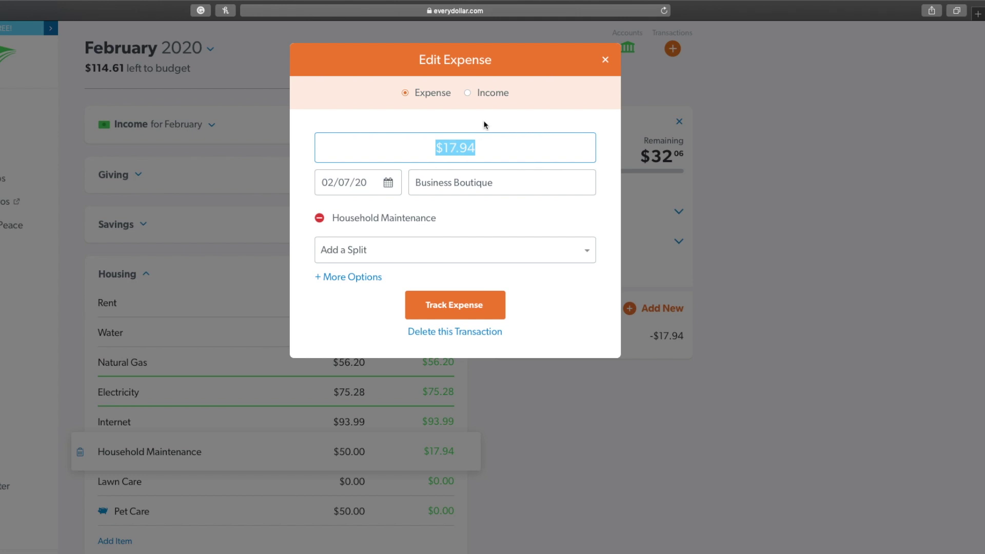
click(605, 60)
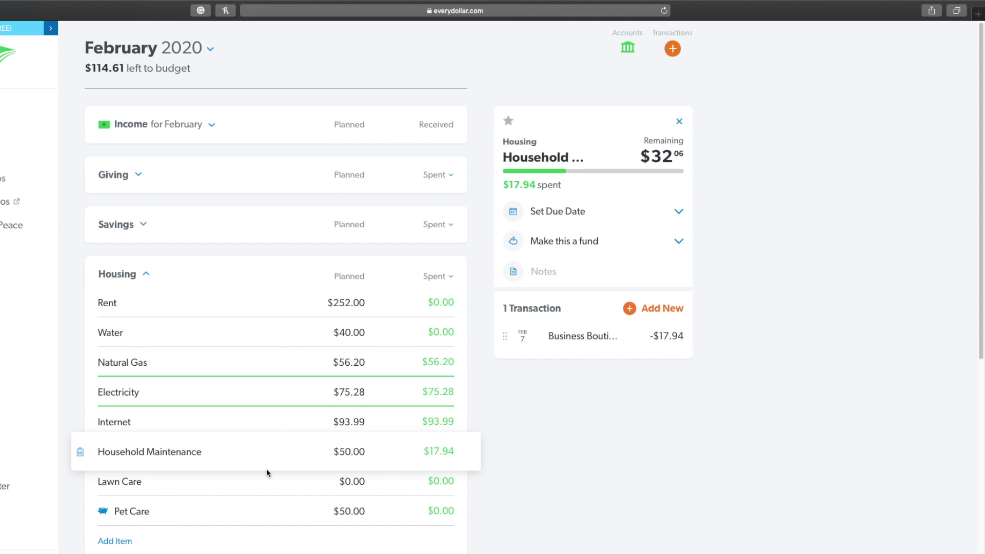
- Review the Lawn Care and Pet Care items and collapse the Housing group
click(274, 486)
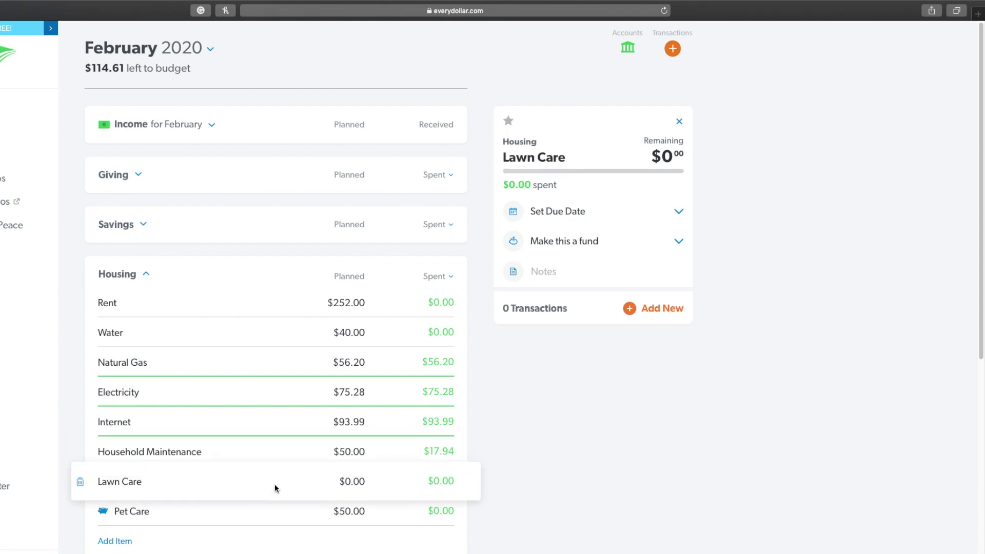
click(256, 513)
scroll(270, 464, down, 5)
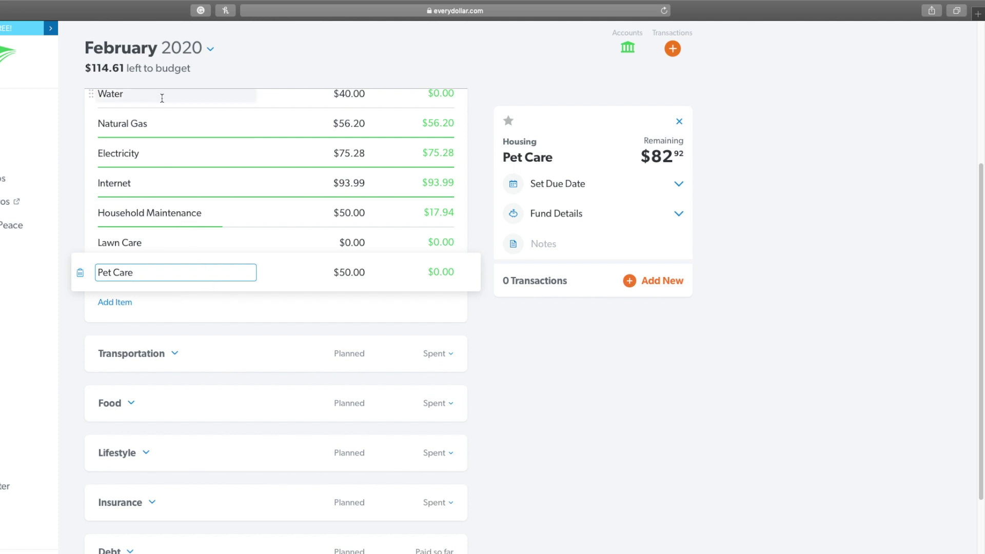
scroll(156, 274, up, 1)
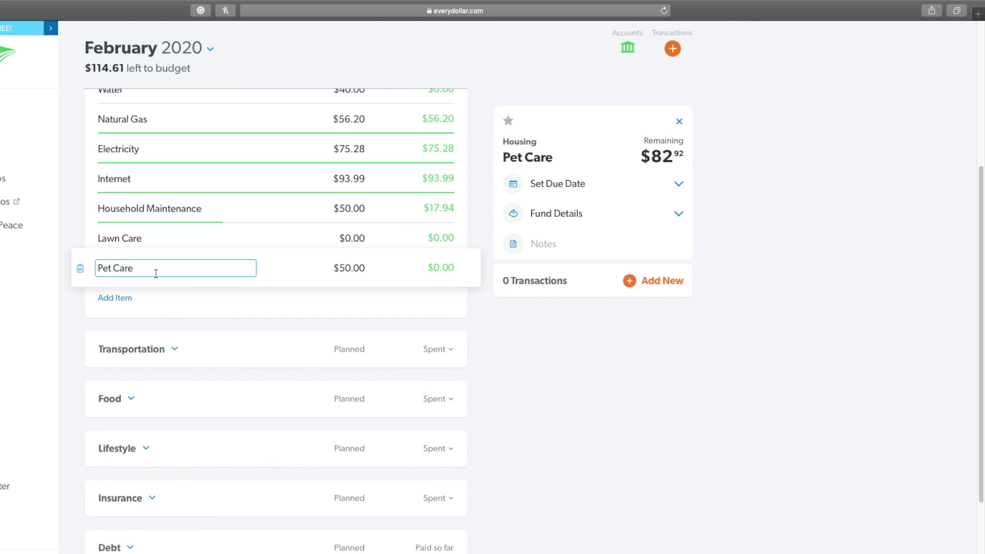
scroll(156, 273, up, 3)
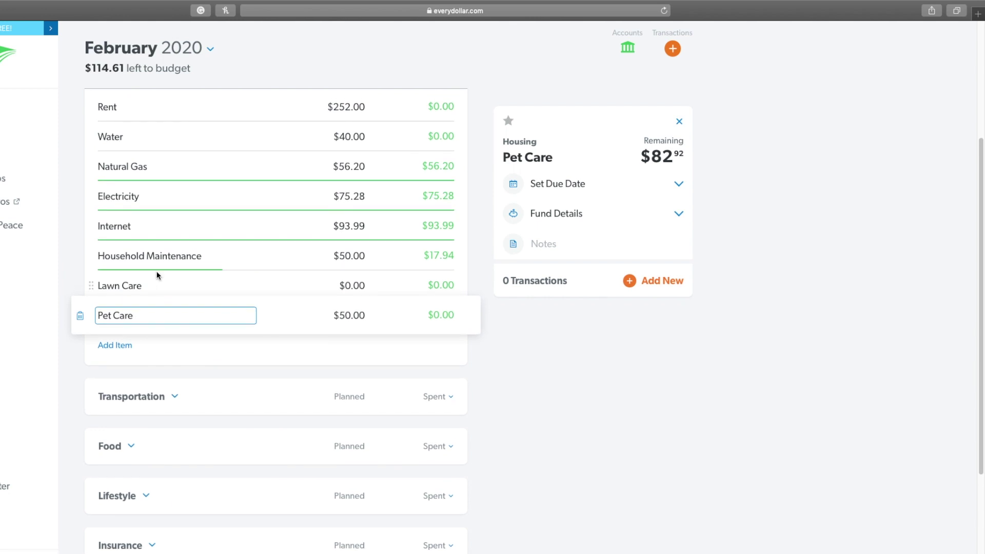
scroll(158, 272, up, 1)
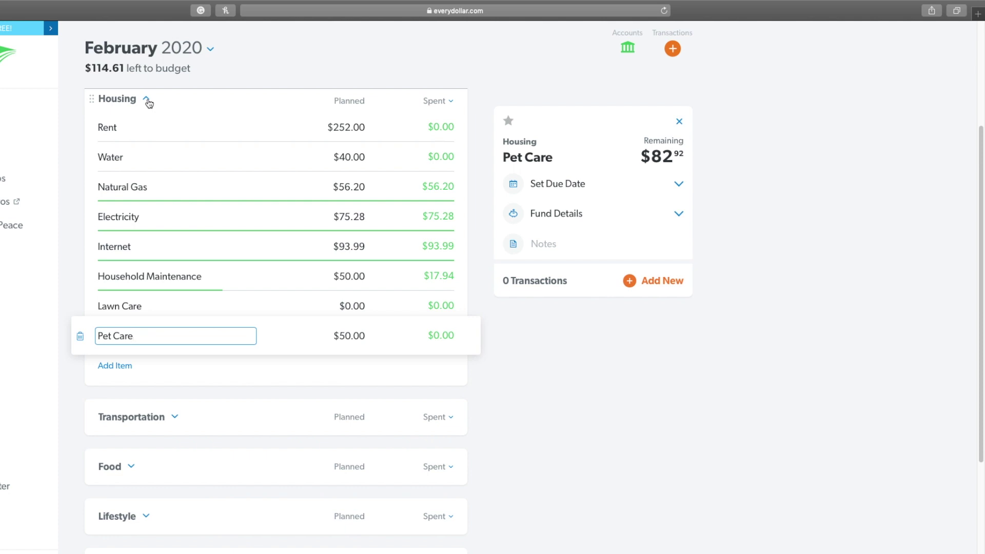
click(147, 101)
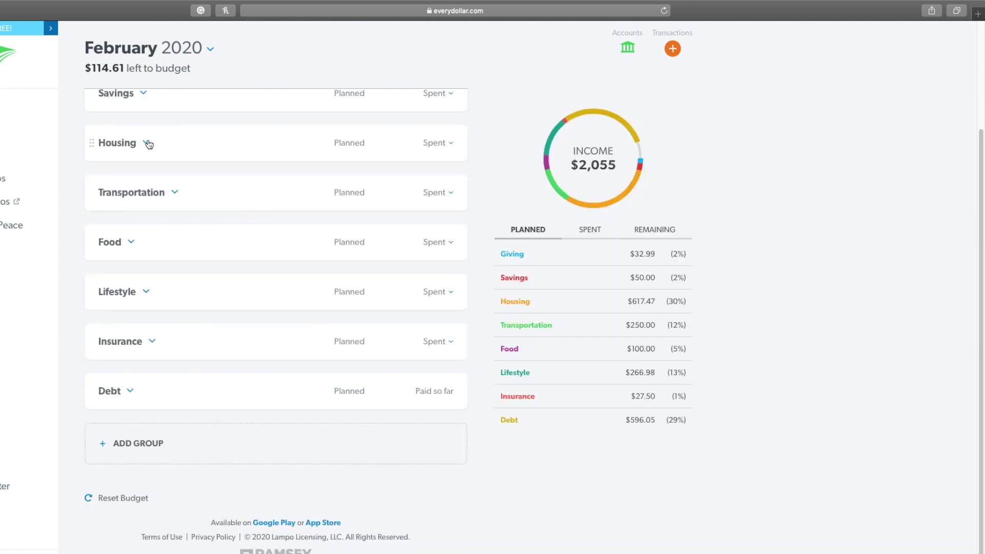
- Expand the Transportation group and review the transactions of Gas and Maintenance
click(175, 194)
click(214, 224)
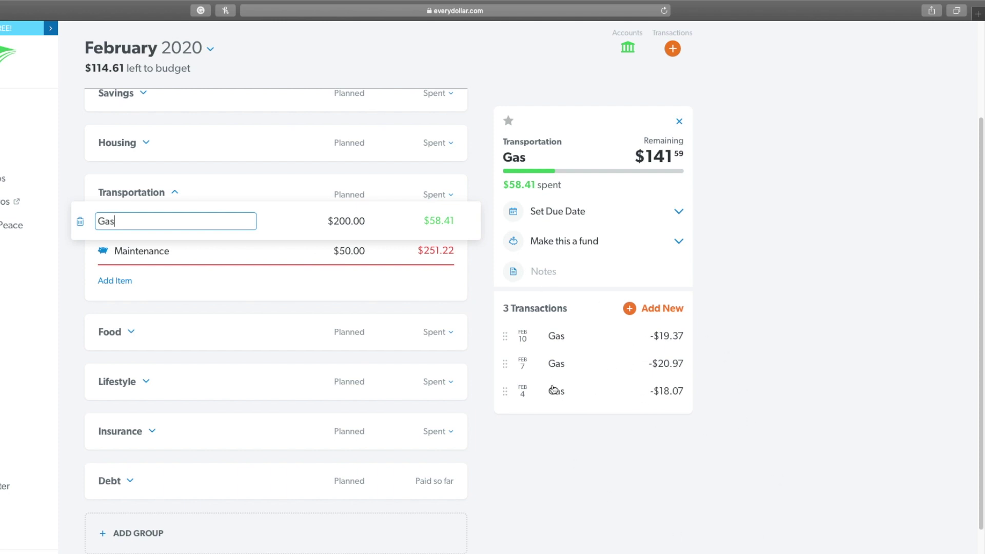
click(172, 253)
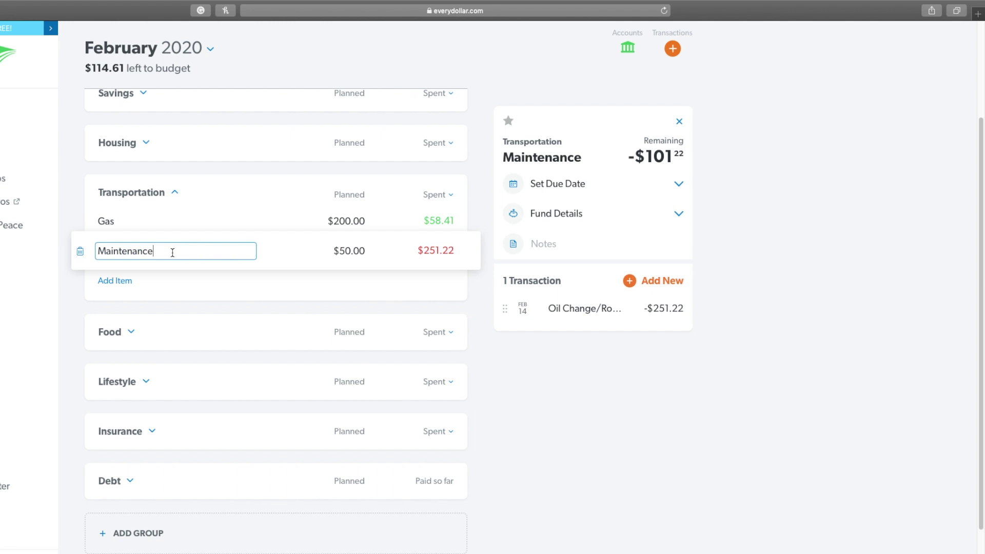
- Open the oil change expense under Maintenance, read its full description to the end, and close it without saving
click(596, 311)
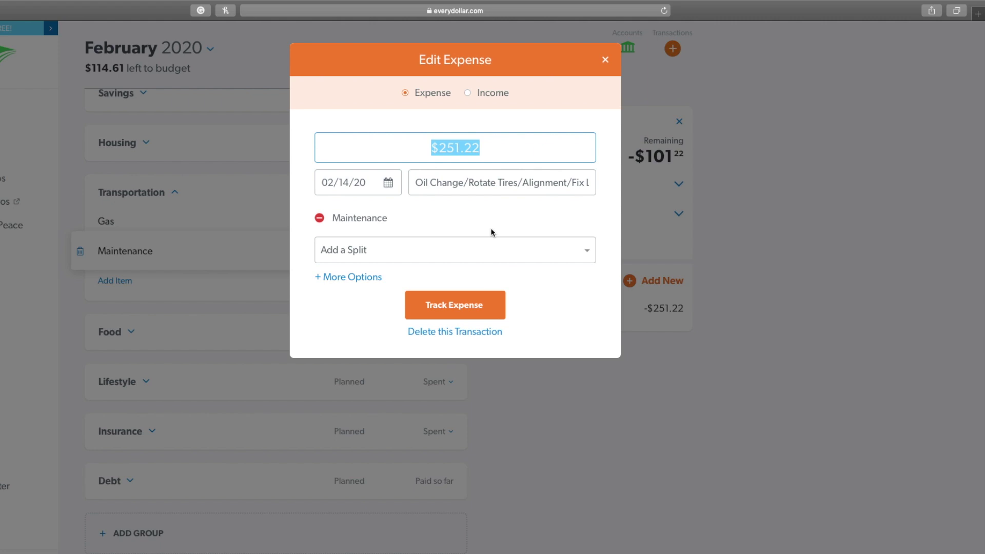
click(520, 187)
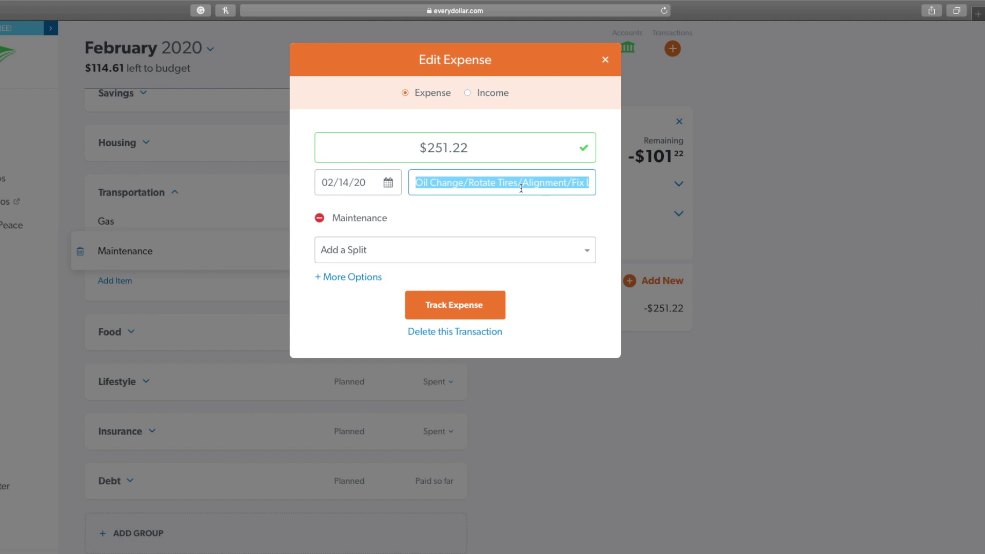
click(521, 187)
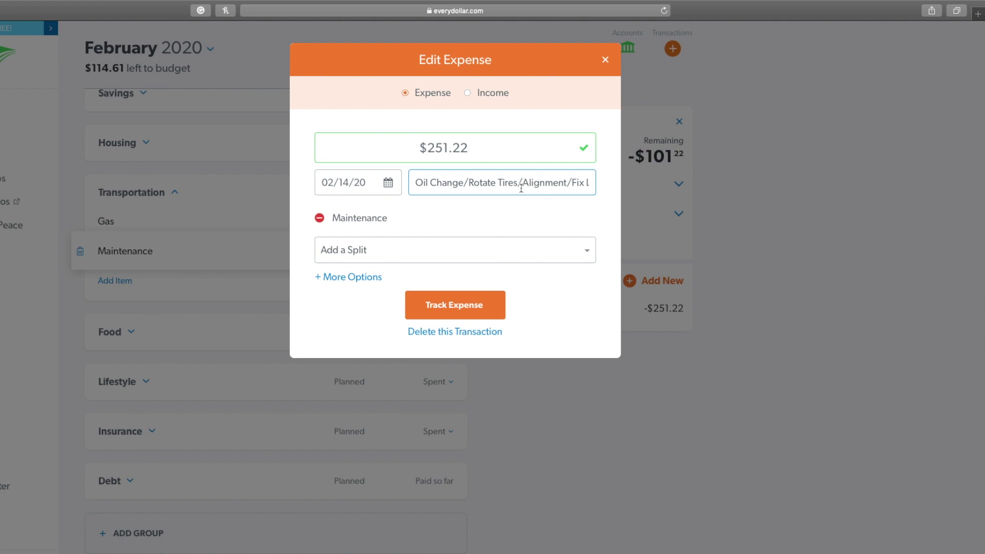
key(Right)
key(Right)
key(Right)
key(Right)
key(Right)
text(eak)
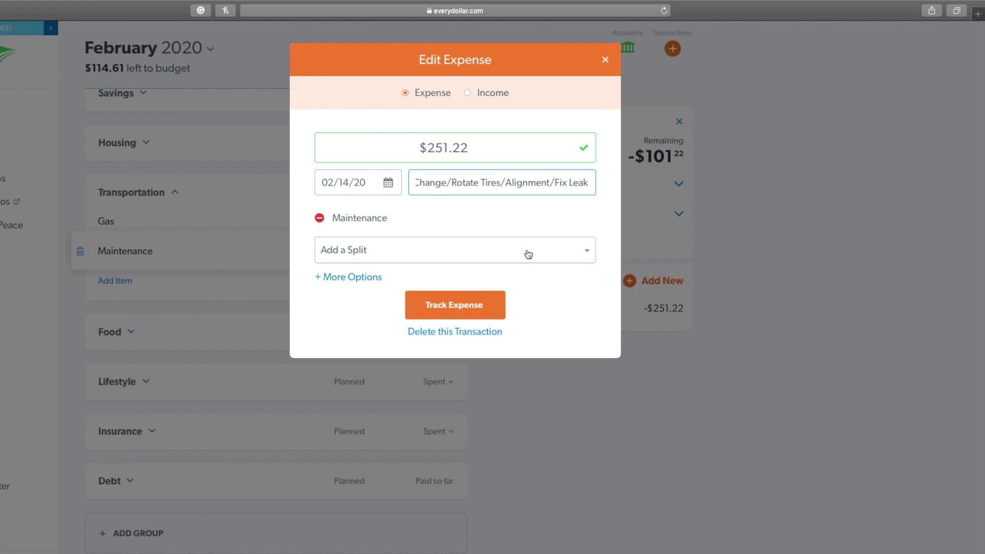
click(605, 61)
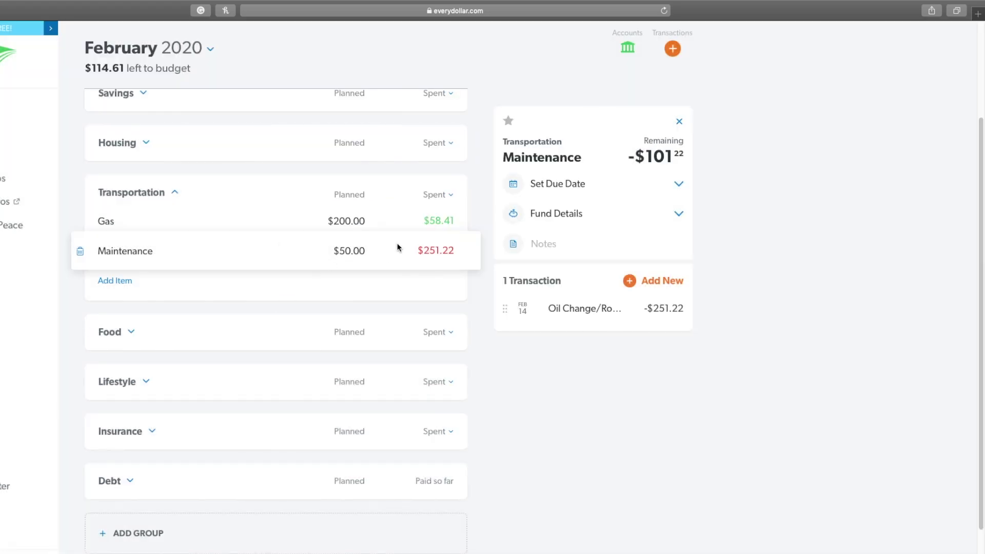
- Set the planned amount of Transportation Maintenance to $151.22 and collapse the Transportation group
click(364, 251)
key(BackSpace)
key(BackSpace)
key(BackSpace)
key(BackSpace)
key(BackSpace)
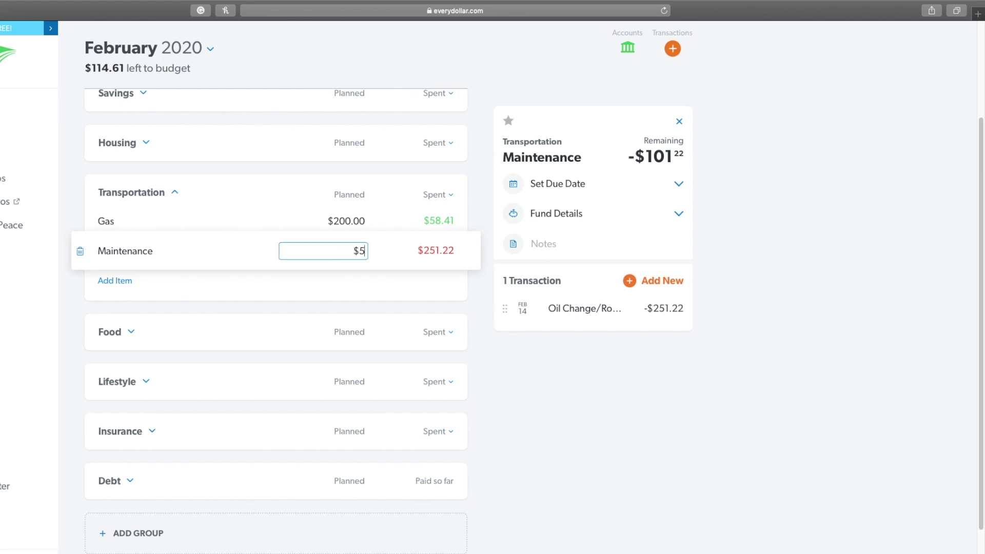
key(Tab)
click(364, 252)
key(BackSpace)
key(BackSpace)
key(BackSpace)
key(BackSpace)
text(151.22)
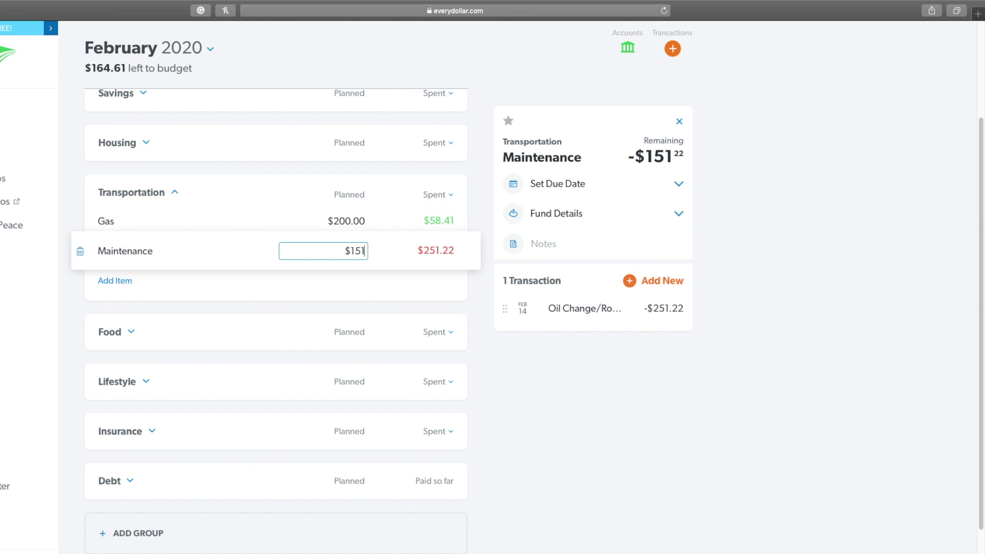
key(Tab)
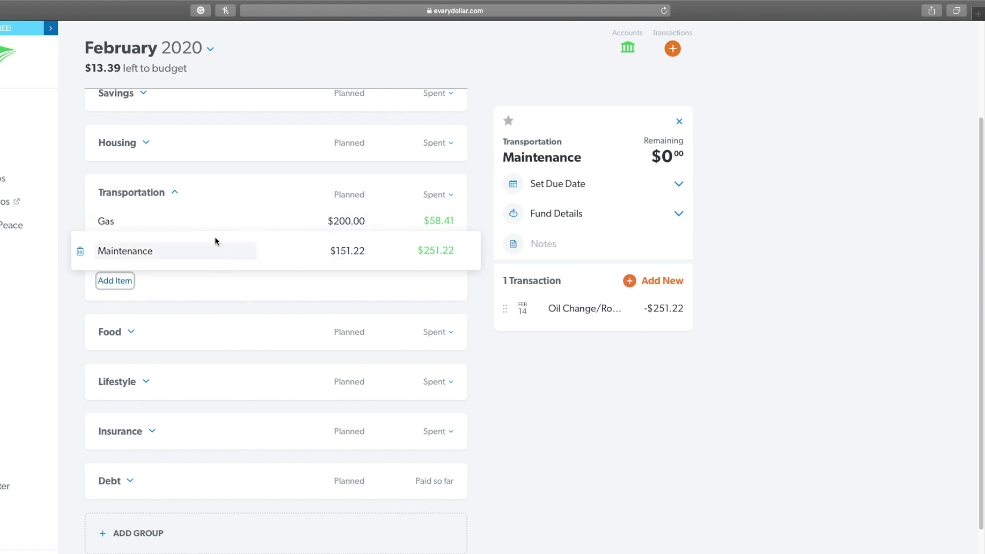
click(174, 193)
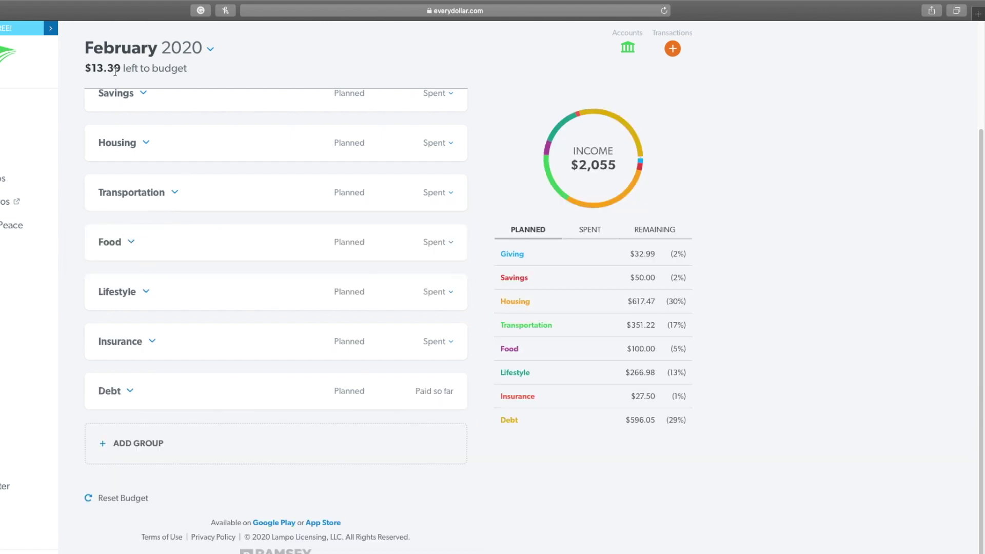
- Expand the Food group, review the Groceries transactions, and open the Aldi expense, closing it without saving
click(131, 243)
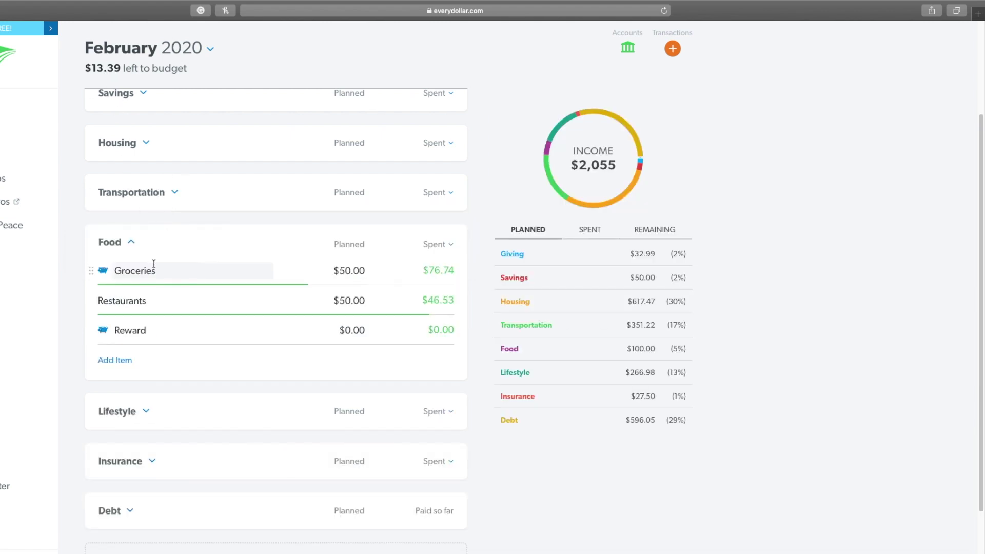
click(367, 279)
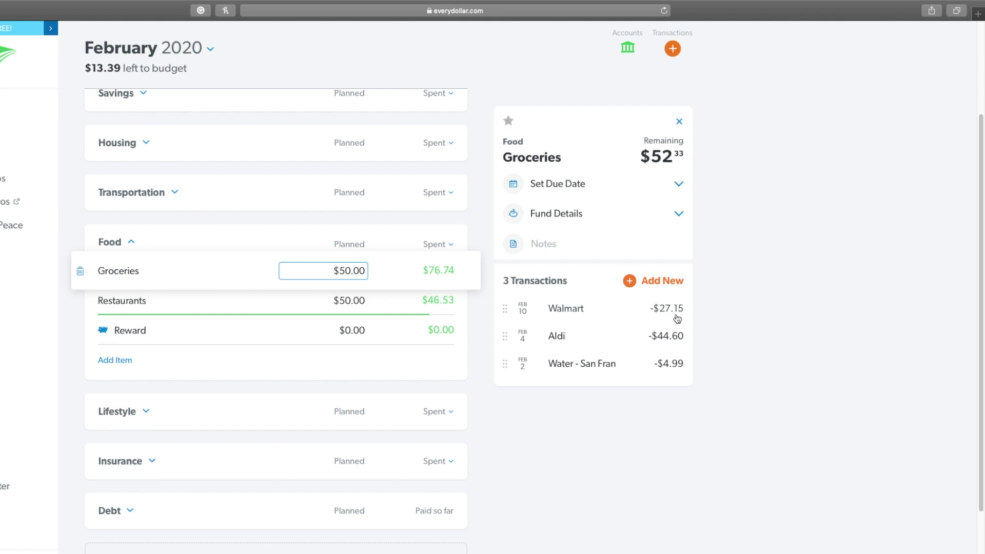
click(650, 340)
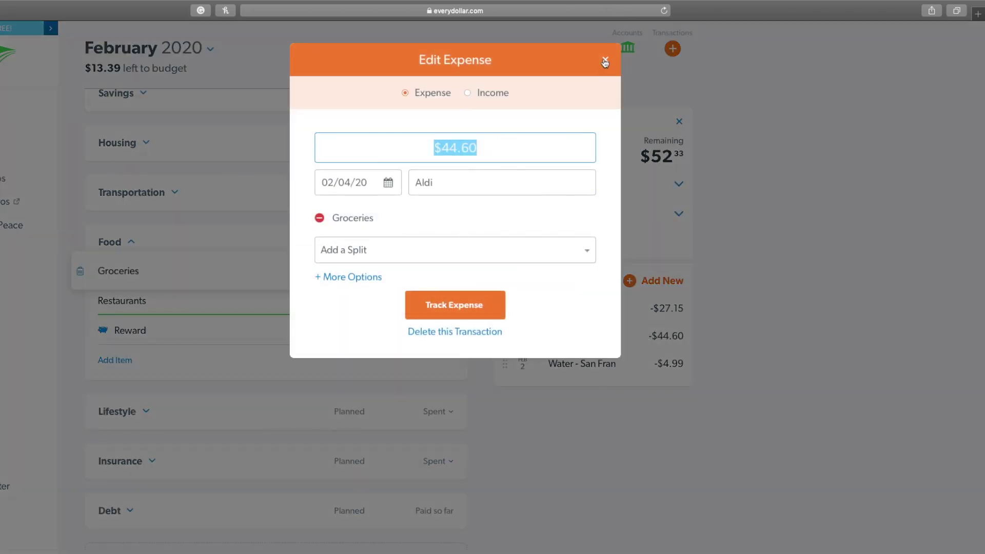
click(605, 62)
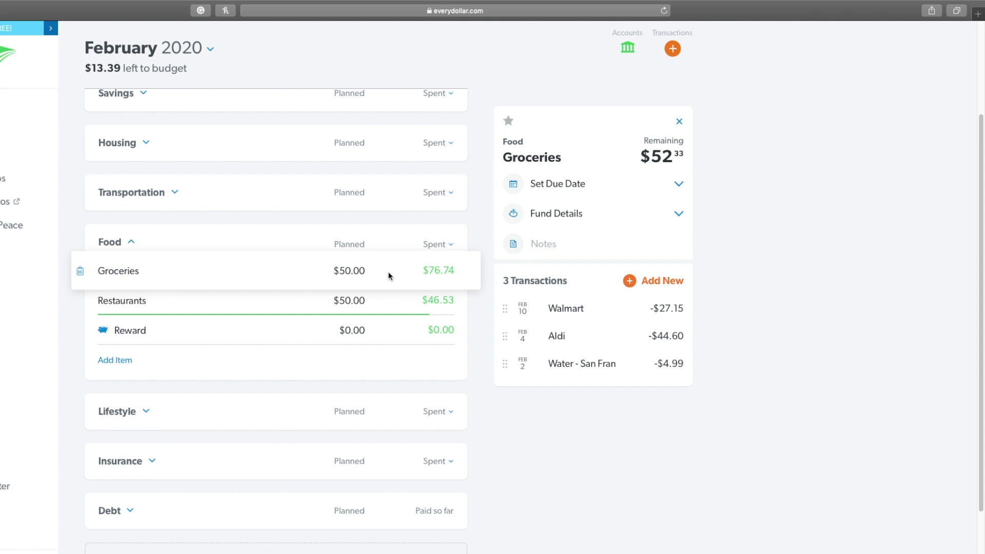
- Review the due date calendar and fund details of Groceries, and close the item's details
click(677, 188)
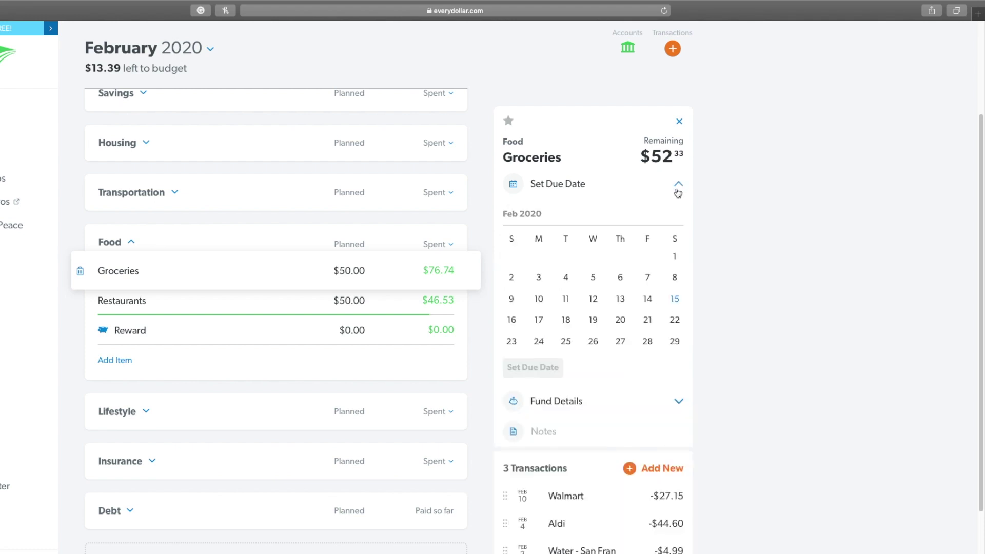
click(678, 190)
click(677, 215)
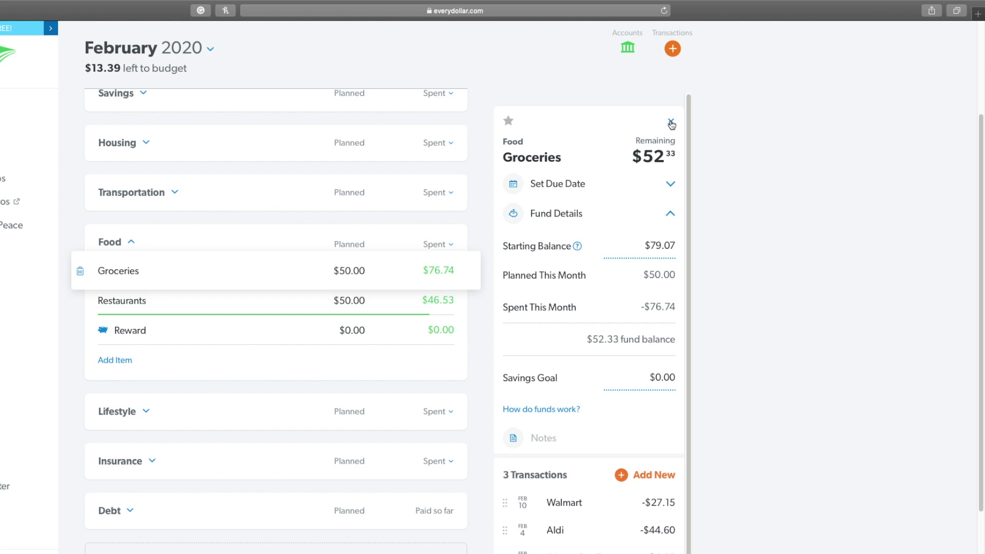
click(671, 123)
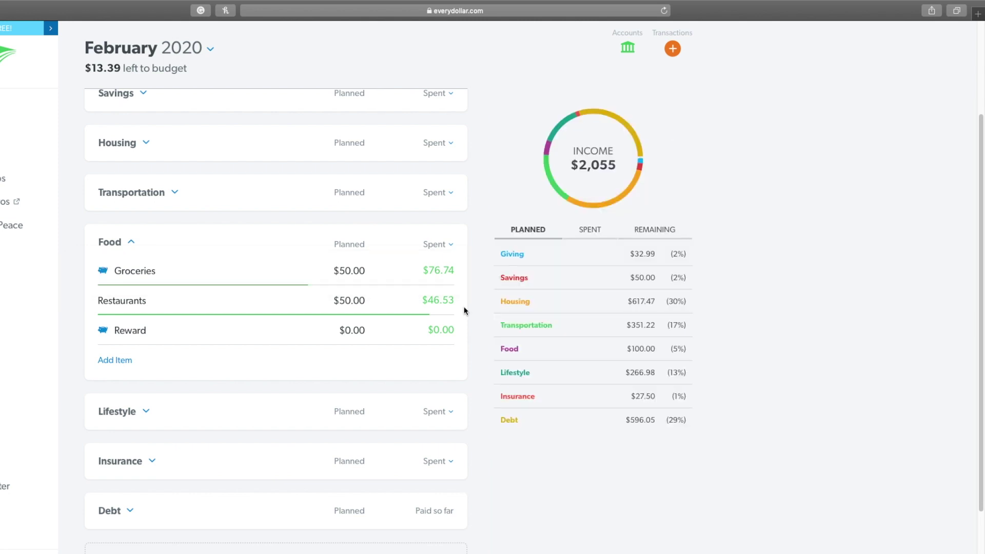
- Review the Restaurants transactions and collapse the Food group
click(341, 308)
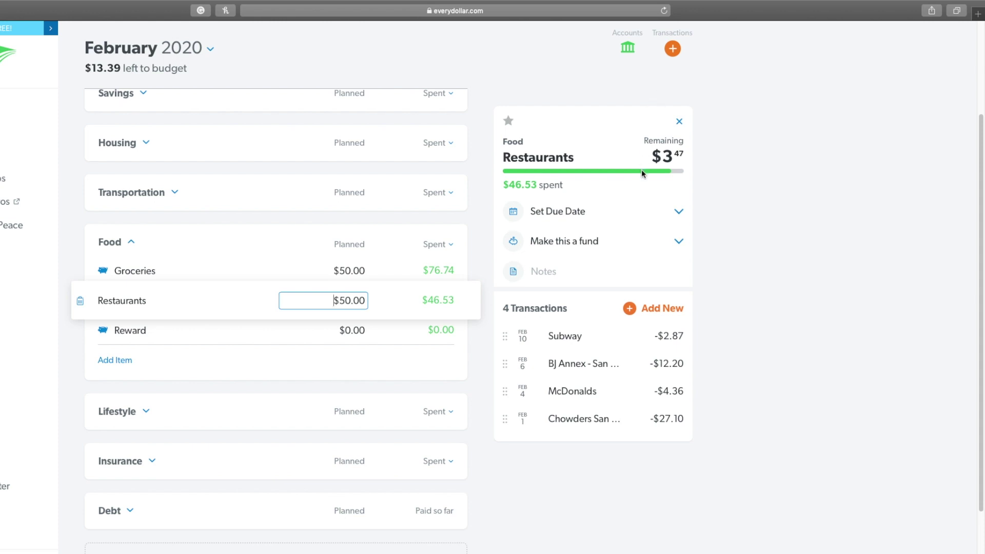
click(219, 335)
click(131, 243)
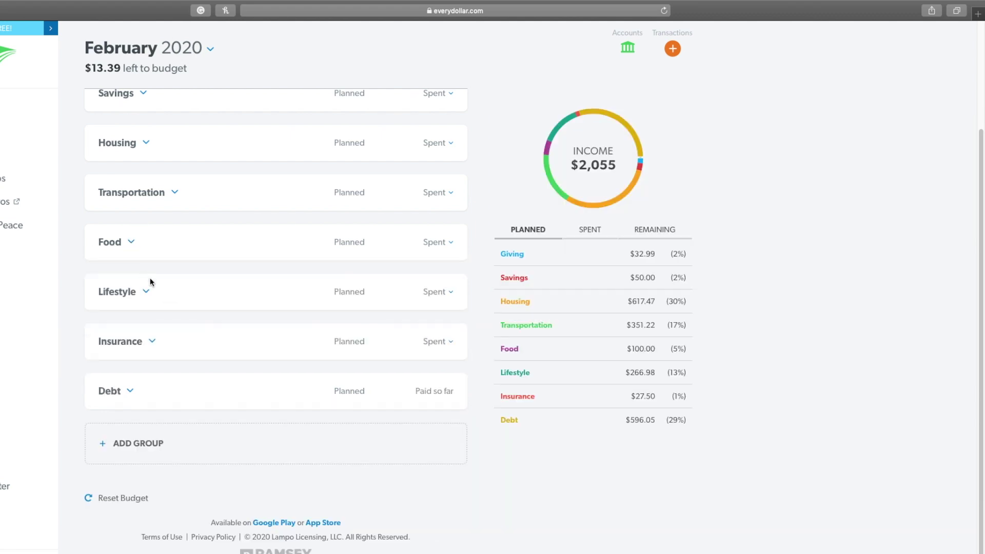
- Expand the Lifestyle group and set the planned amount of Clothing to $0.00
click(146, 293)
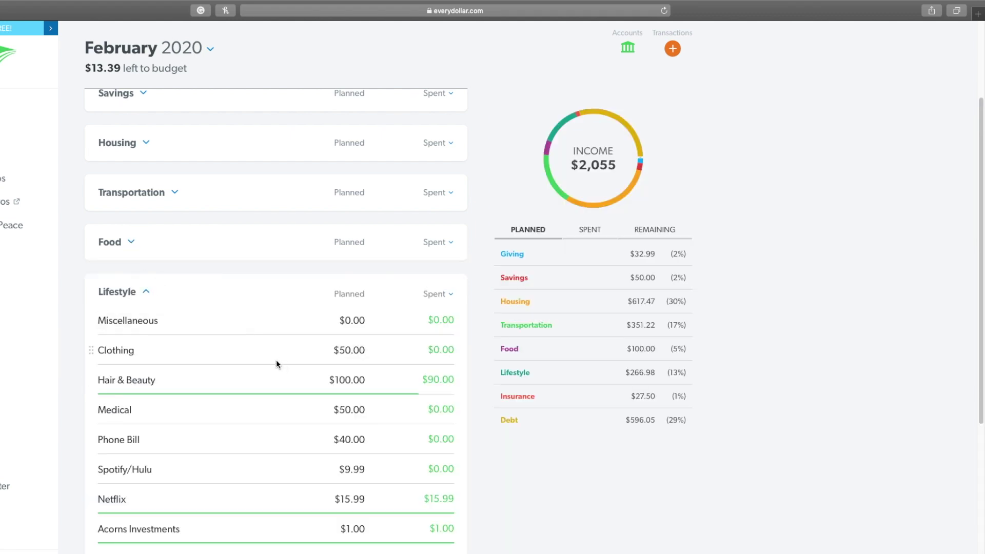
click(259, 350)
scroll(286, 371, down, 3)
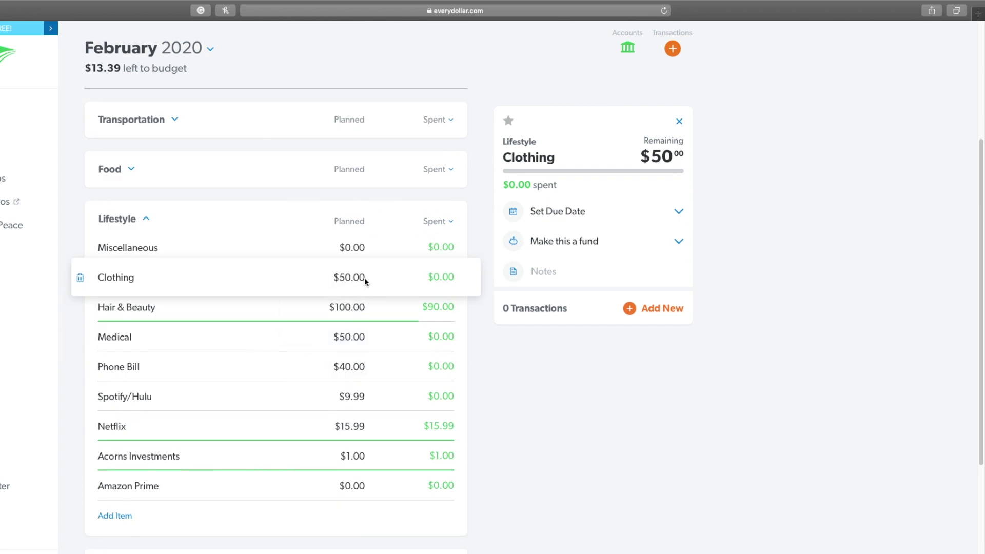
click(364, 278)
key(BackSpace)
key(BackSpace)
key(BackSpace)
key(BackSpace)
key(BackSpace)
key(Tab)
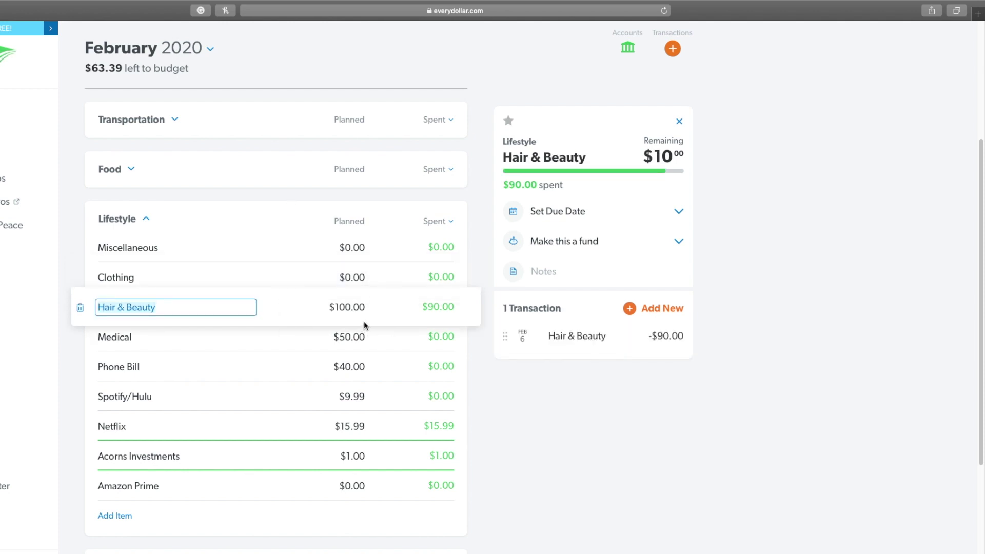
- Set the planned amount of Hair & Beauty to $90.00
click(364, 308)
key(BackSpace)
key(BackSpace)
key(BackSpace)
key(BackSpace)
key(BackSpace)
key(BackSpace)
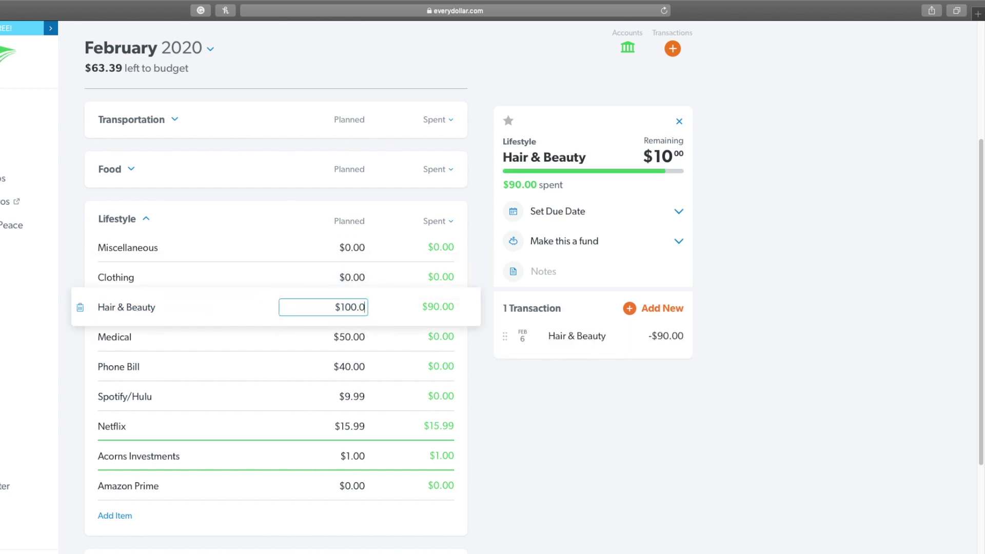
text(90.00)
key(Tab)
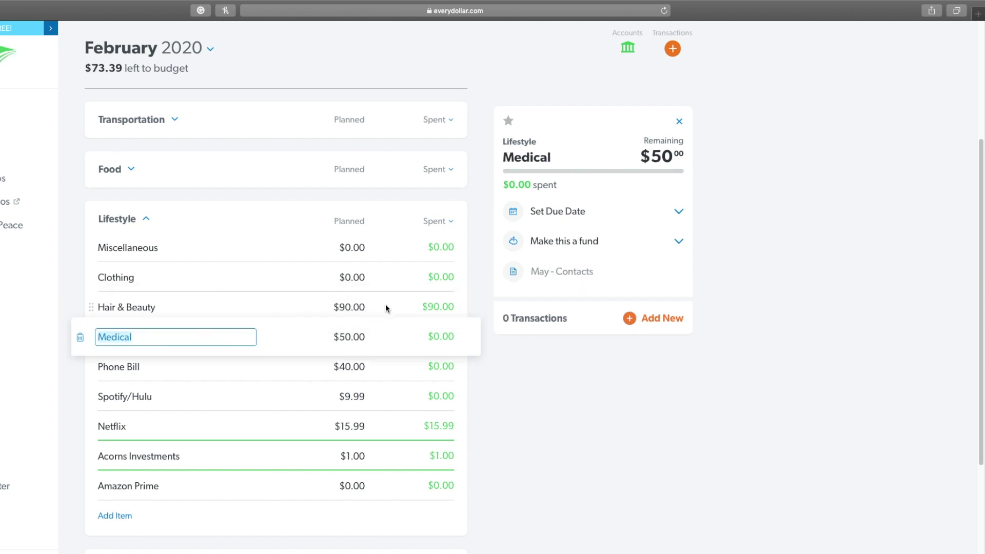
- Review the Lifestyle items from Medical through Amazon Prime one by one and collapse the Lifestyle group
click(296, 339)
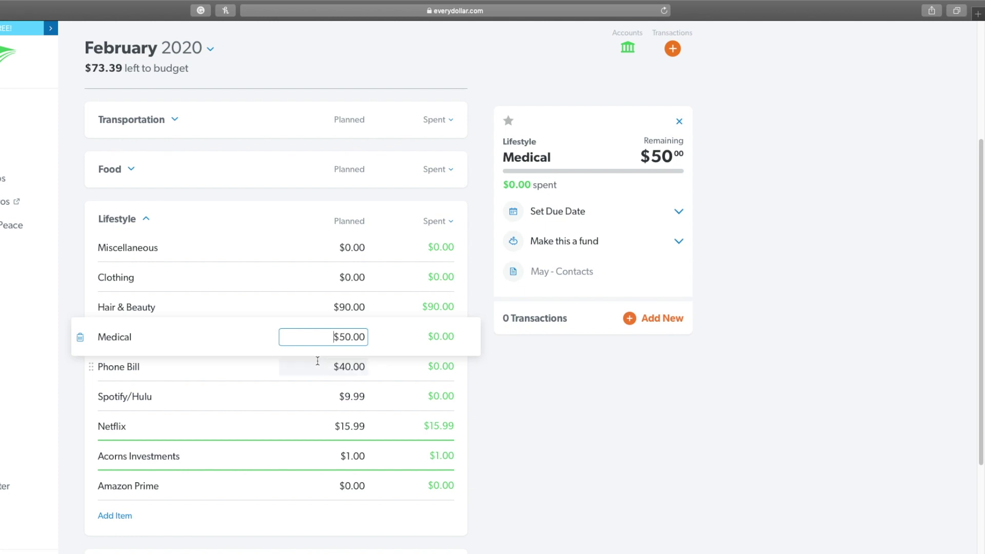
click(318, 366)
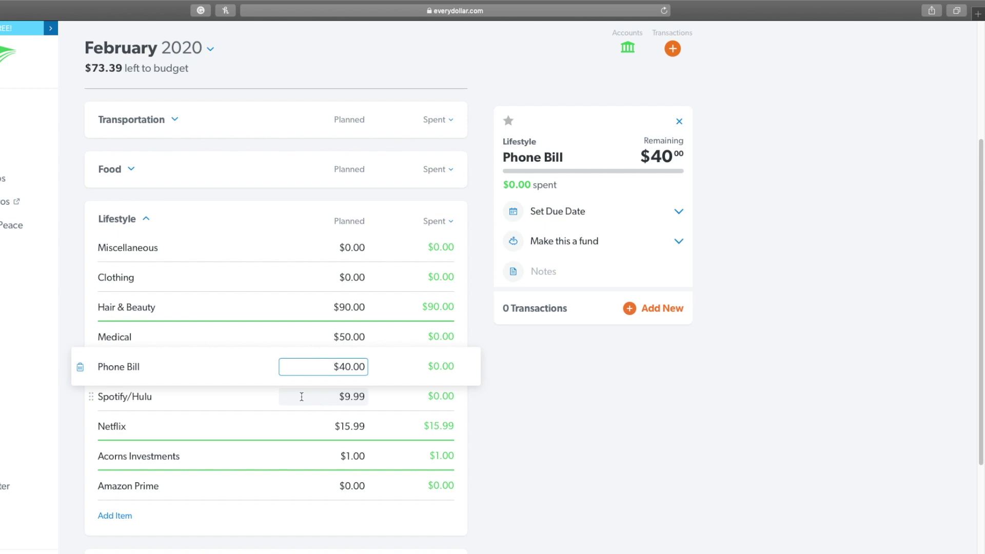
click(302, 396)
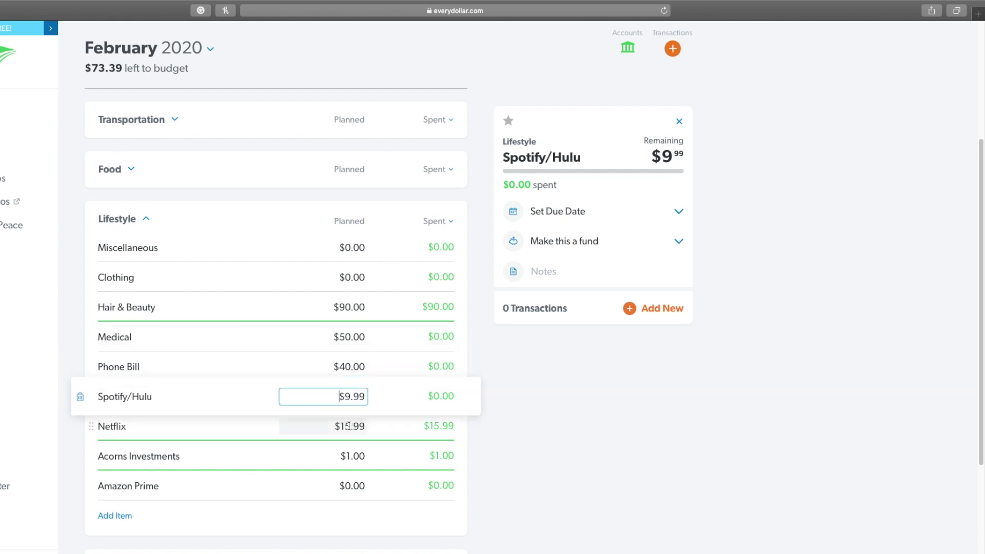
click(301, 431)
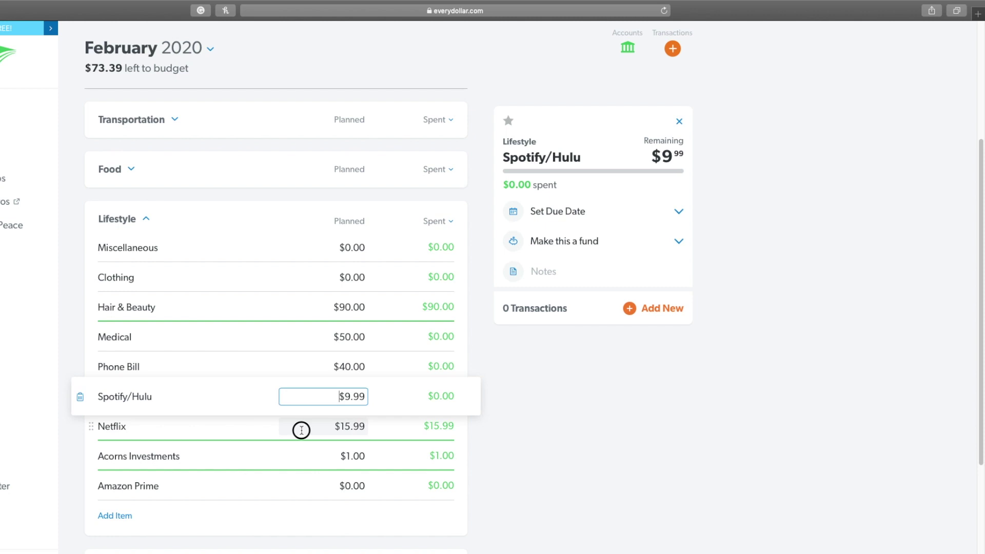
click(306, 459)
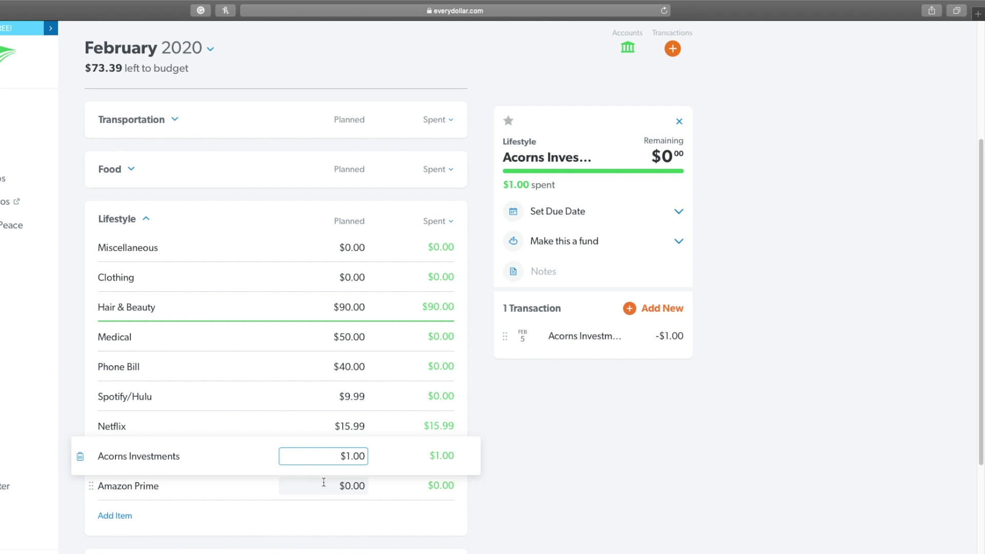
click(324, 485)
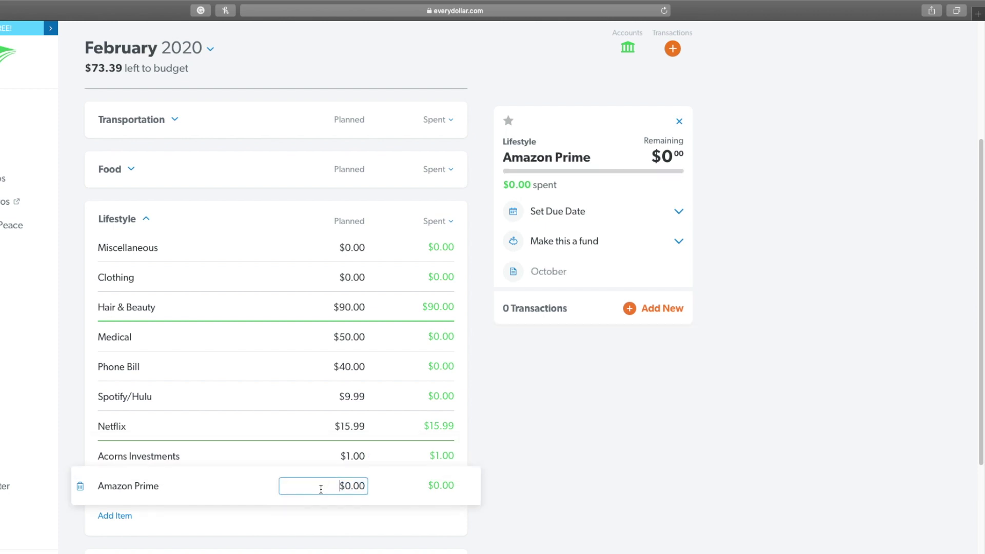
click(145, 220)
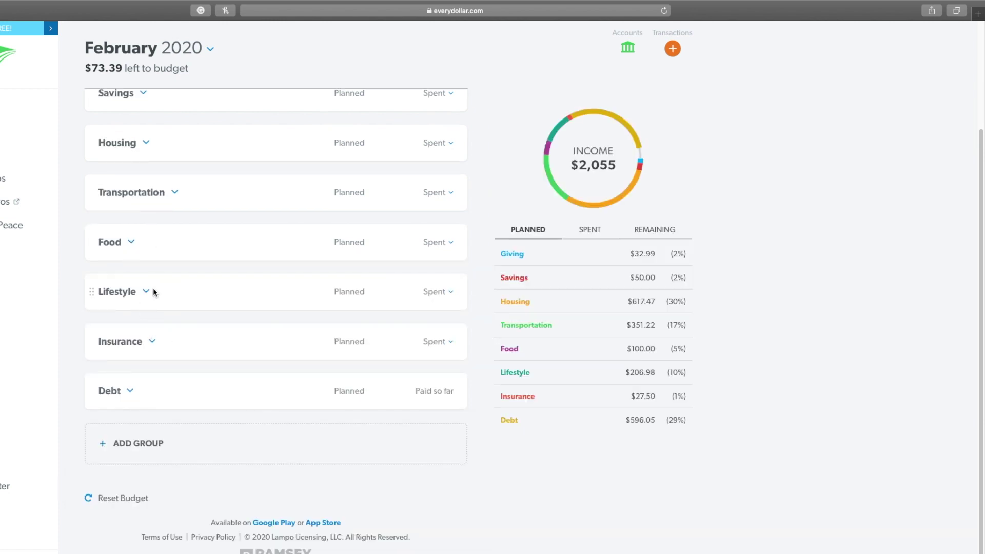
- Expand the Insurance group, review the Car Tags (Feb) item, and collapse the group
click(152, 341)
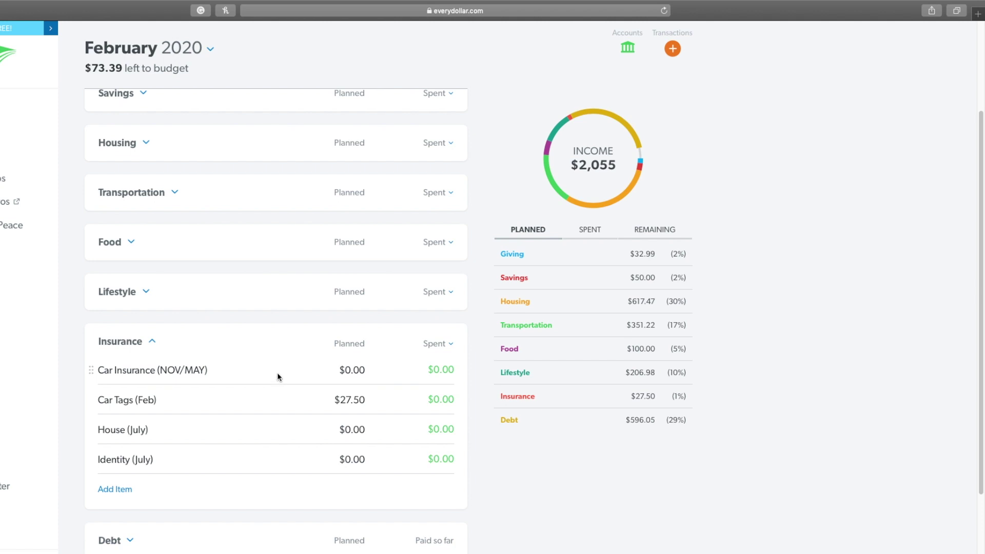
click(286, 403)
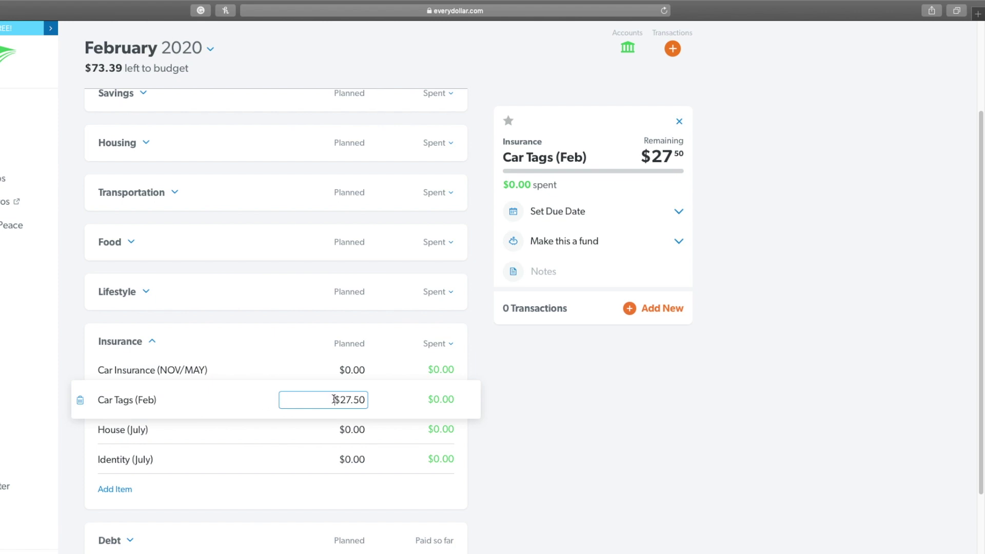
click(152, 341)
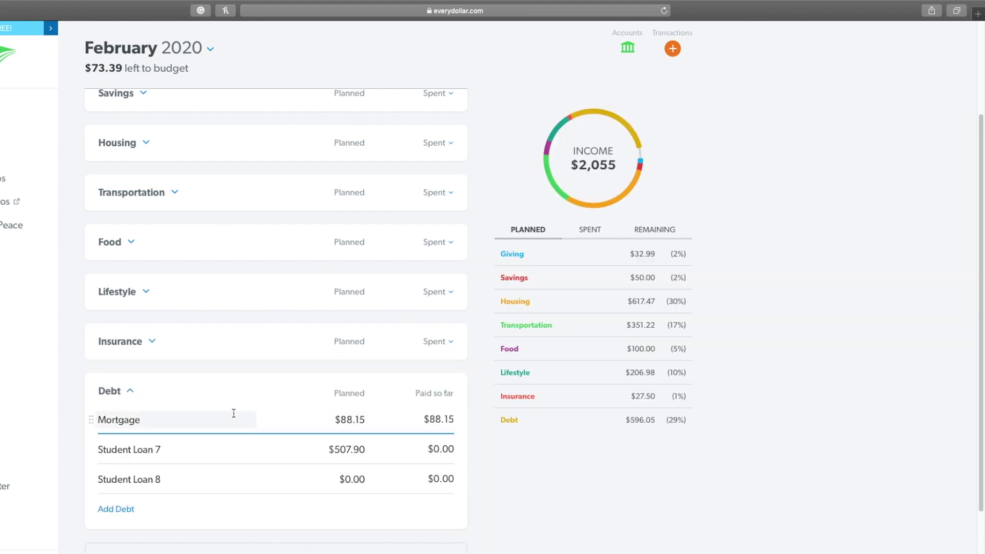
- Clear the planned payment of Student Loan 7 in the Debt group to $0.00
click(319, 449)
click(367, 452)
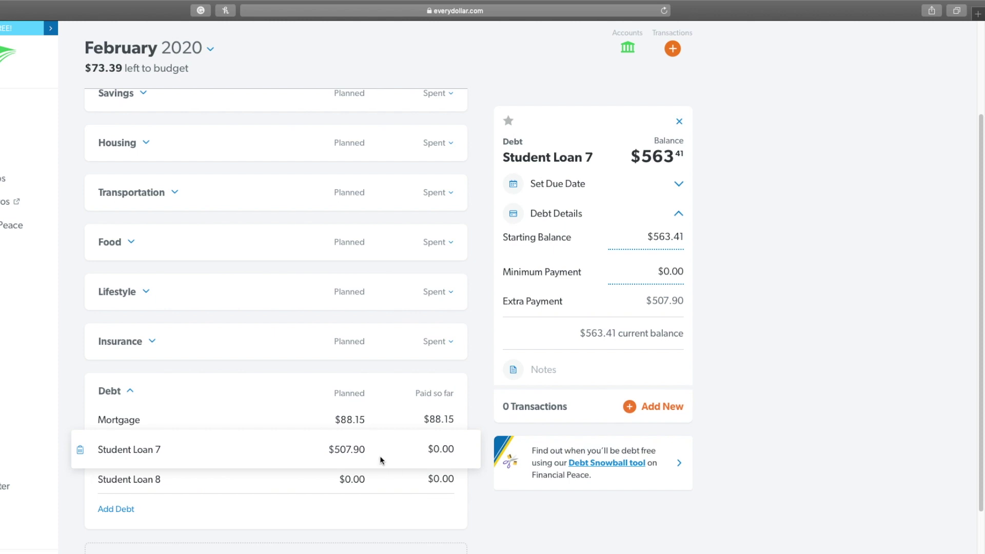
click(362, 449)
key(BackSpace)
key(BackSpace)
key(BackSpace)
key(BackSpace)
key(BackSpace)
key(BackSpace)
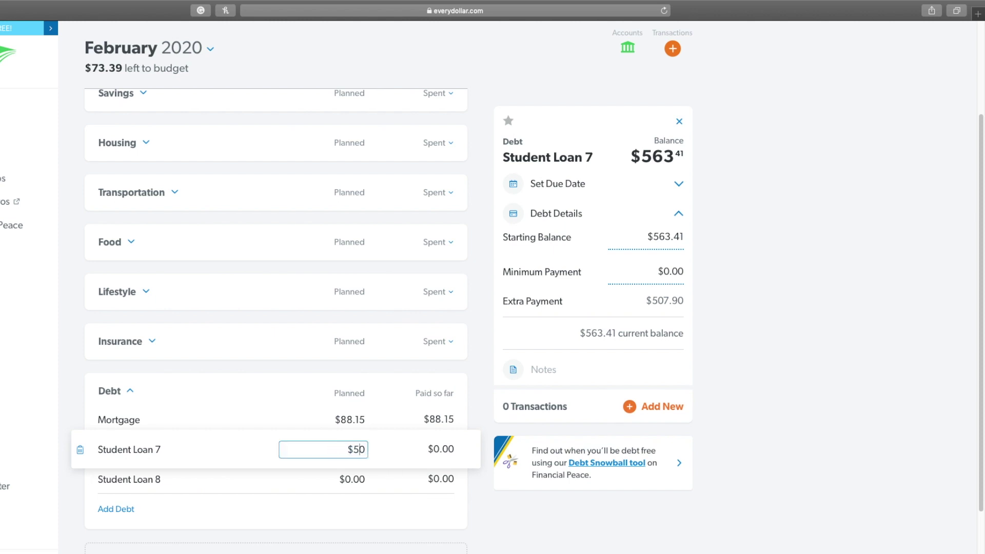
key(BackSpace)
key(Tab)
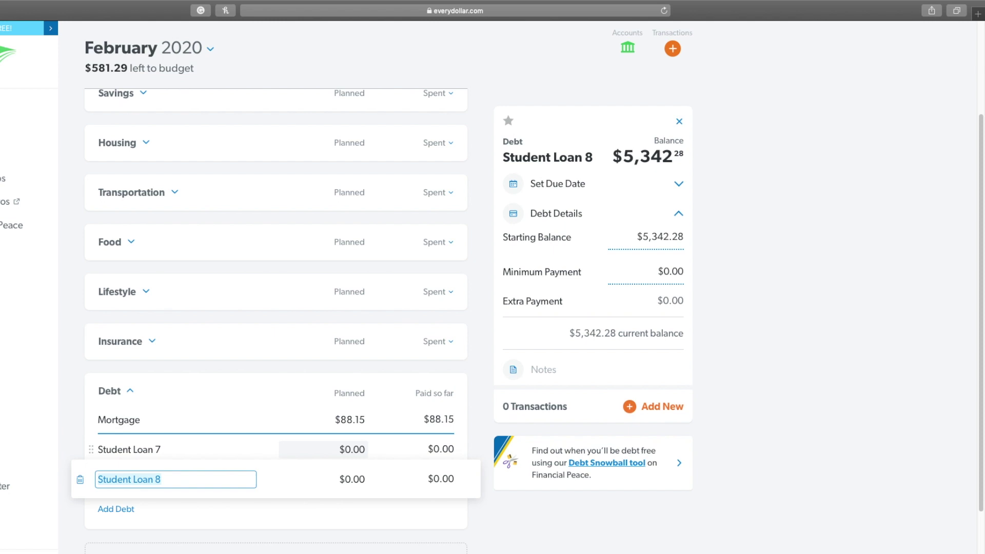
- Set the planned payment of Student Loan 7 to $581.29 and check its debt details
click(362, 449)
key(BackSpace)
key(BackSpace)
key(BackSpace)
key(BackSpace)
text(581.29)
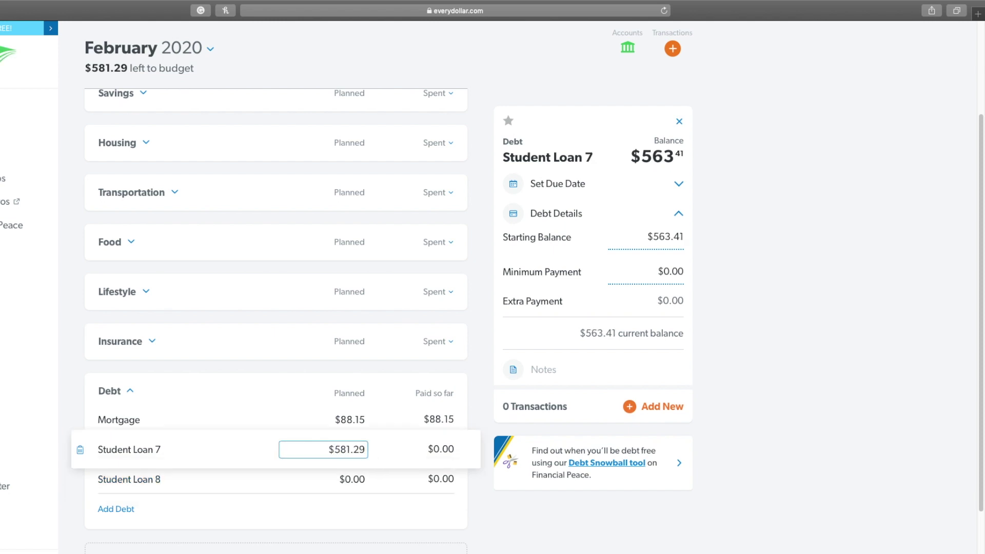
key(Tab)
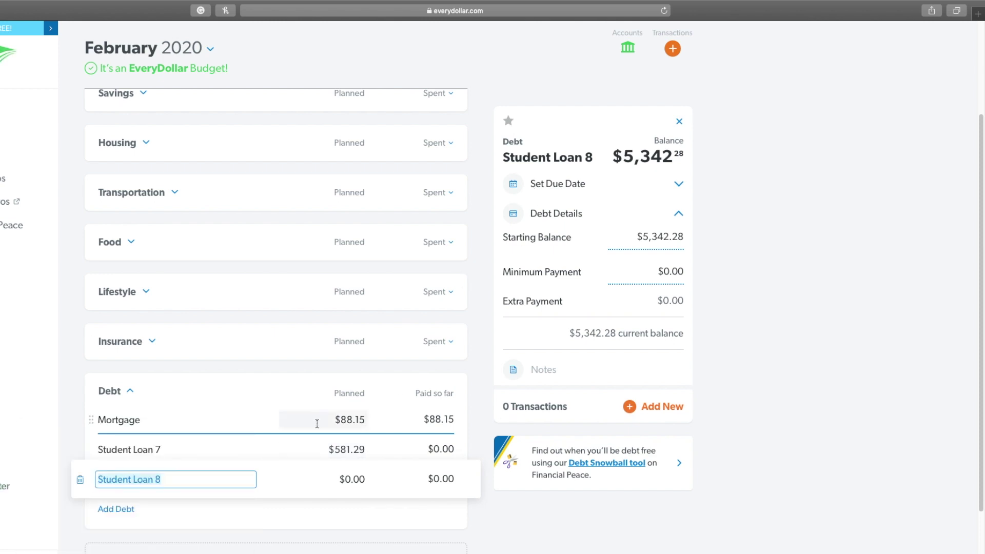
click(310, 448)
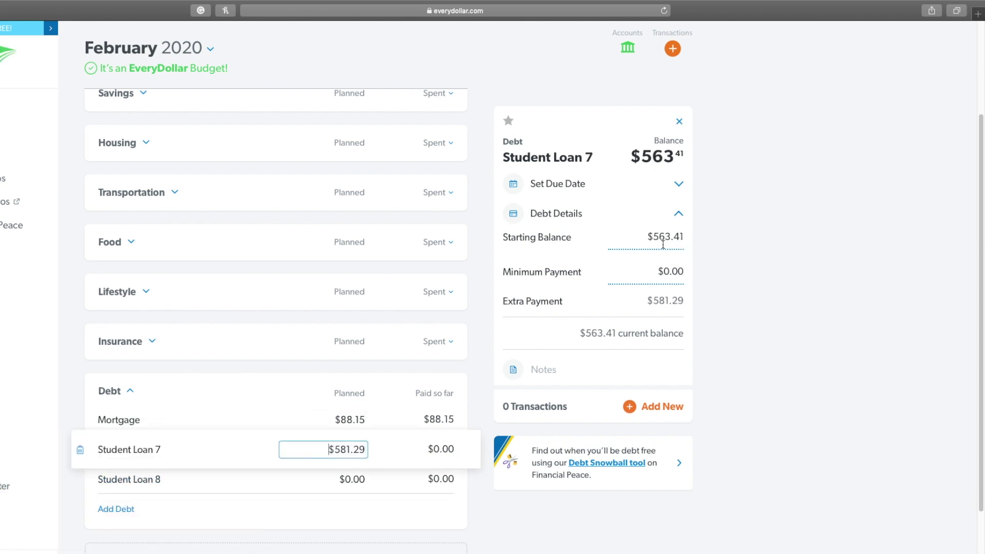